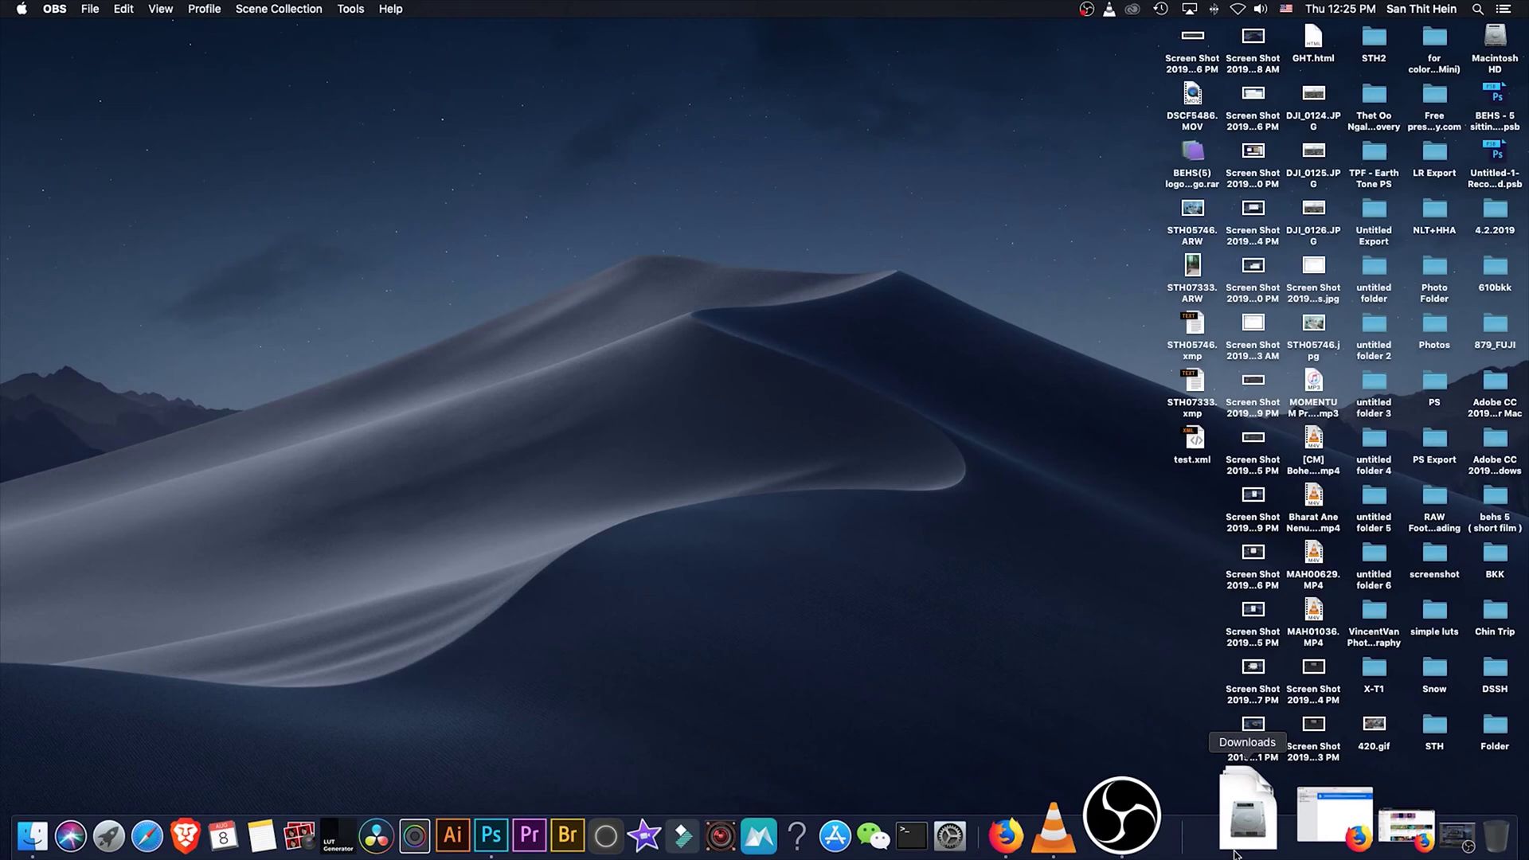
Open the Adobe_Lightroom_Classic_CC_2019_v8.3.1 disk image from the Downloads stack.
click(1236, 853)
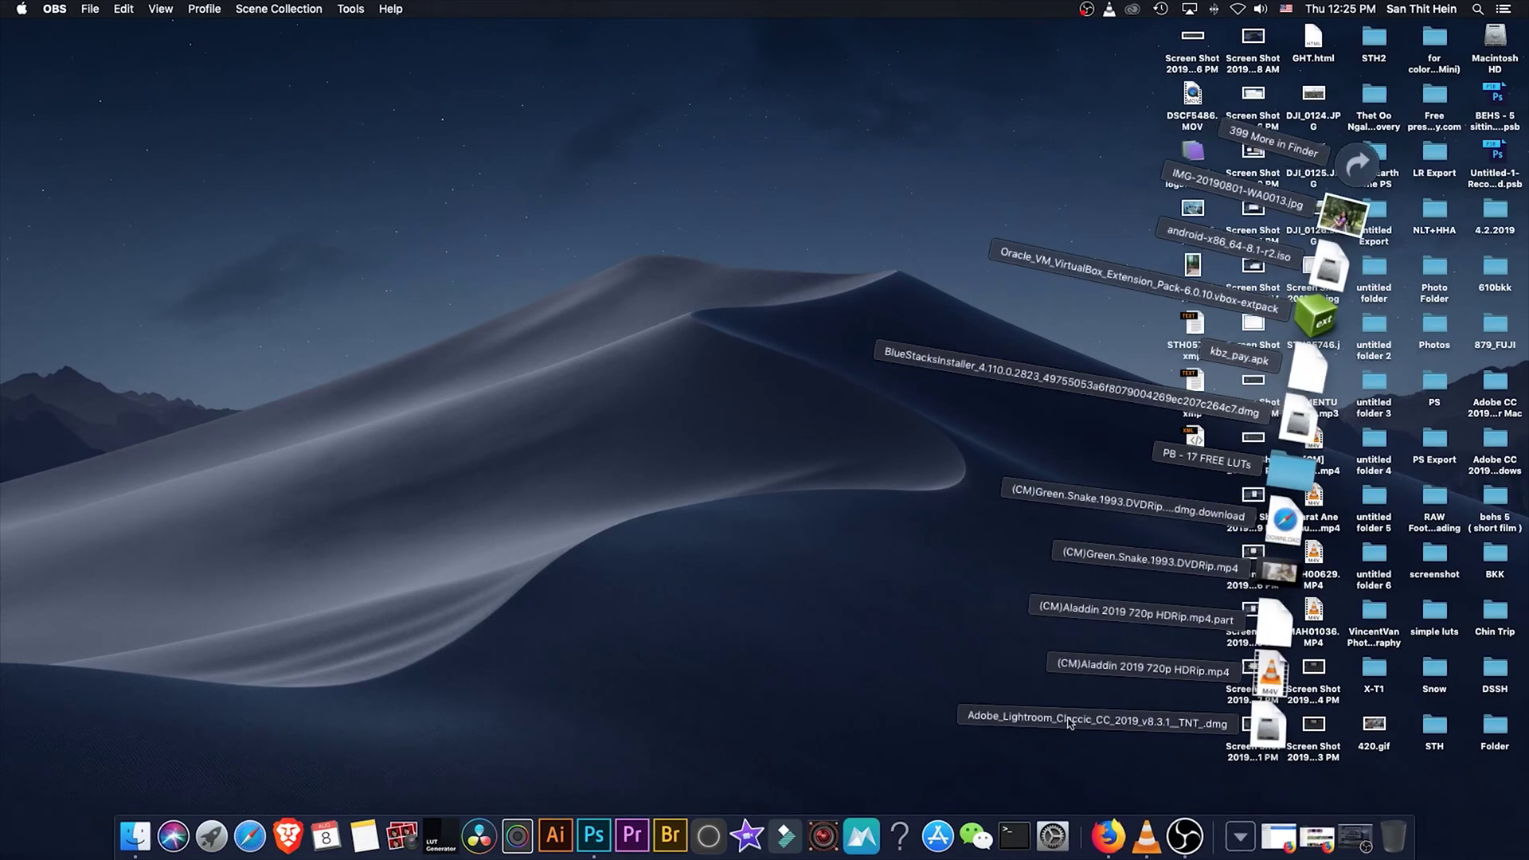
click(1266, 728)
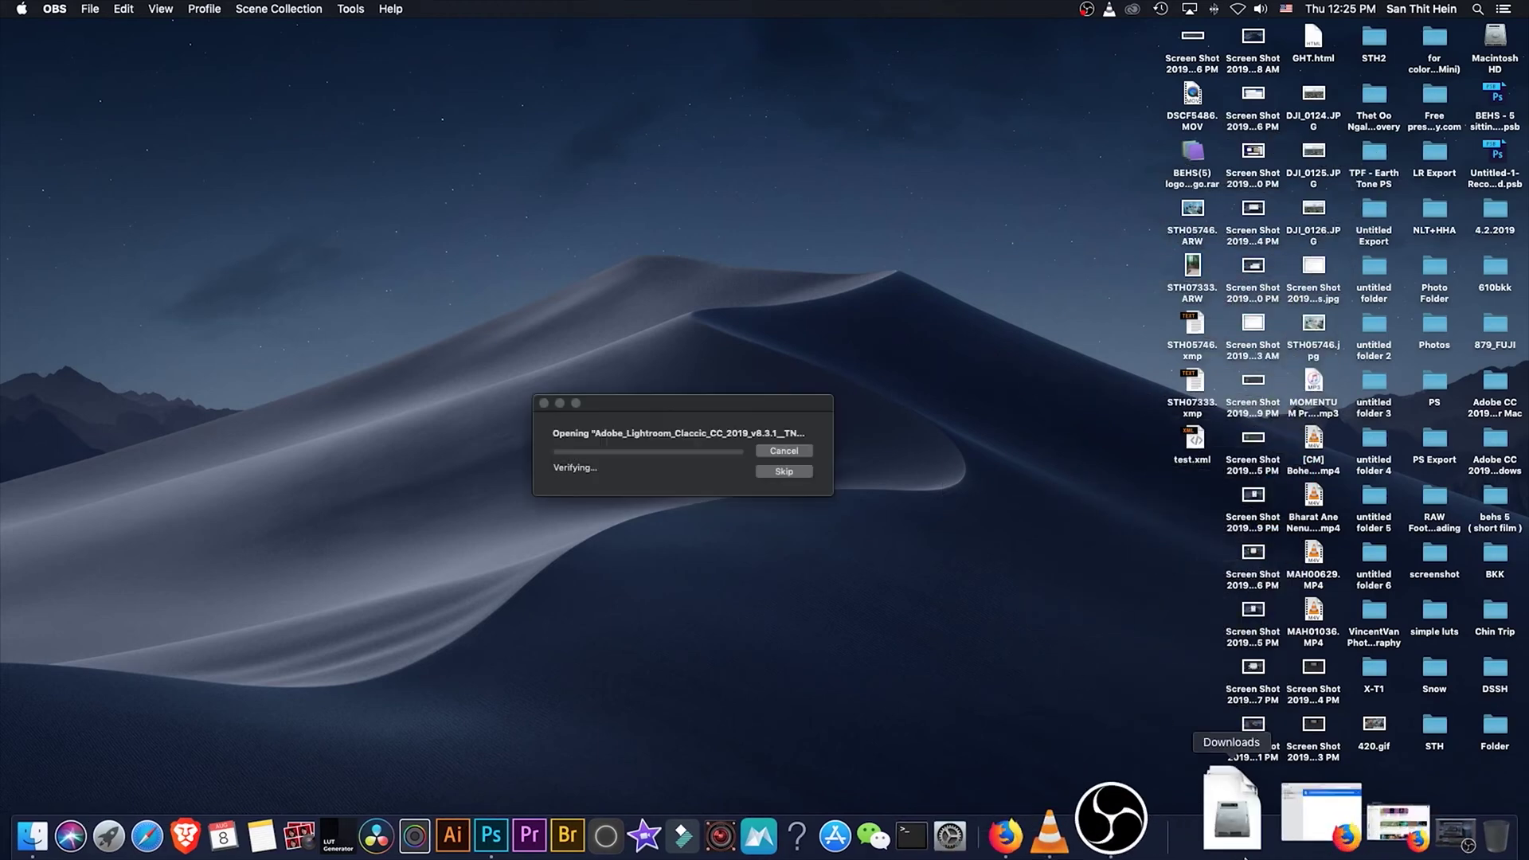
Skip verification of the Lightroom Classic CC 2019 disk image so it mounts immediately.
drag(701, 406, 645, 306)
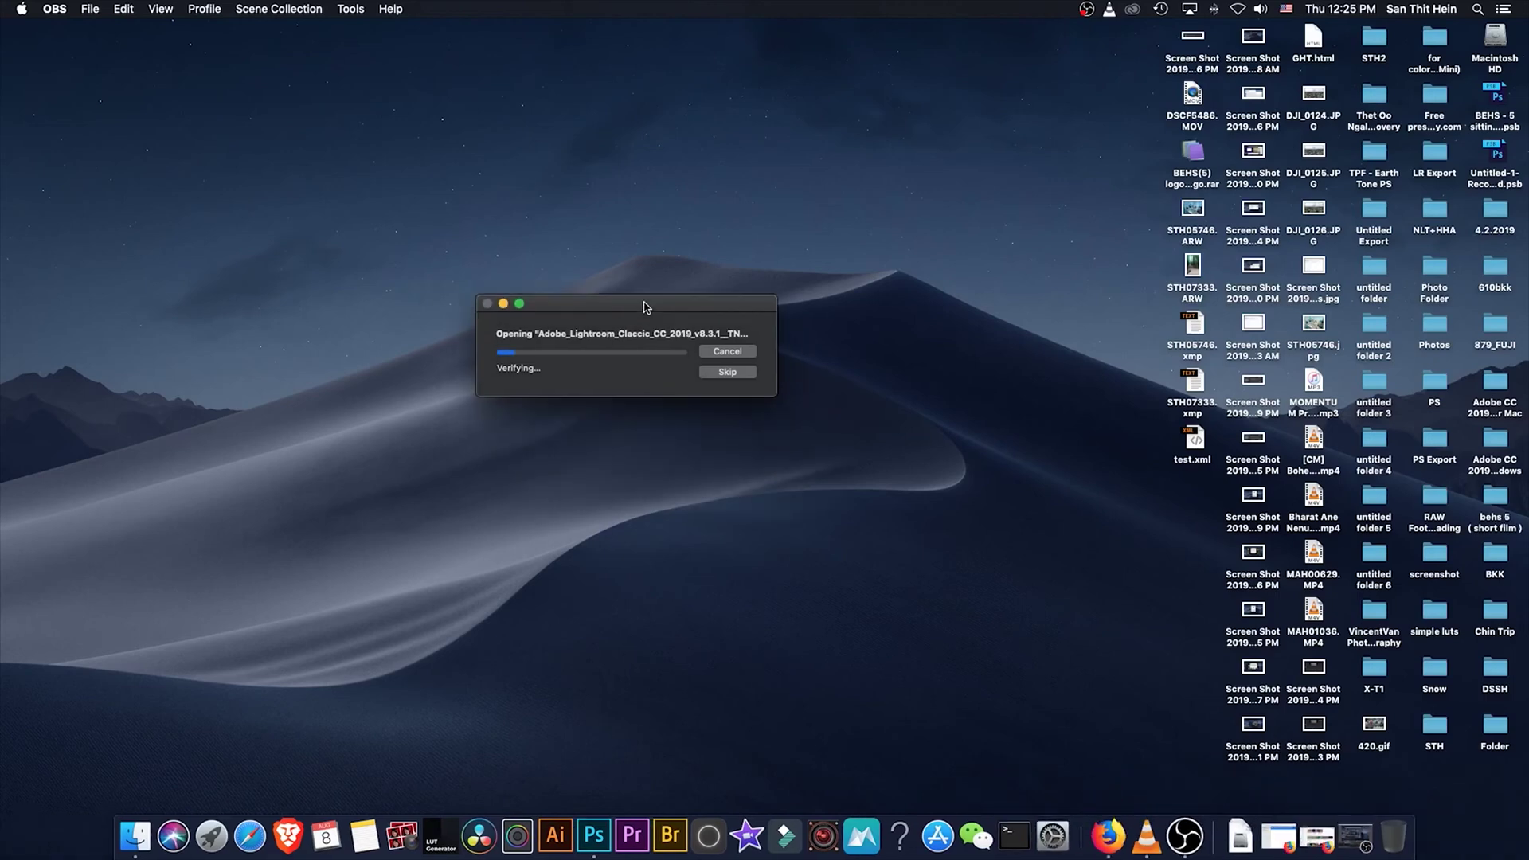
click(727, 372)
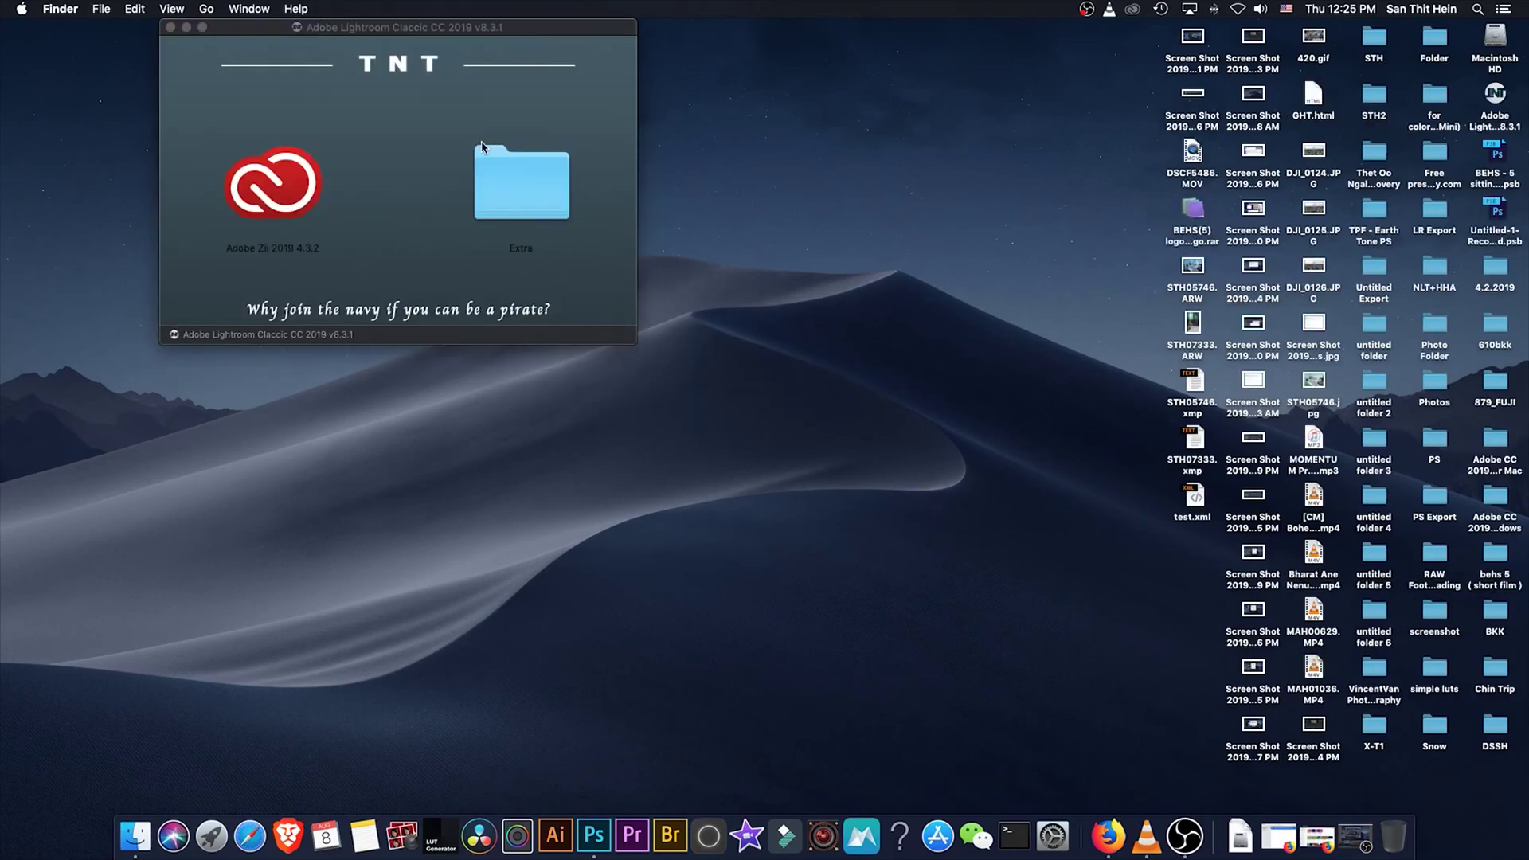
Open the Extra folder on the TNT disk image.
drag(352, 31, 417, 97)
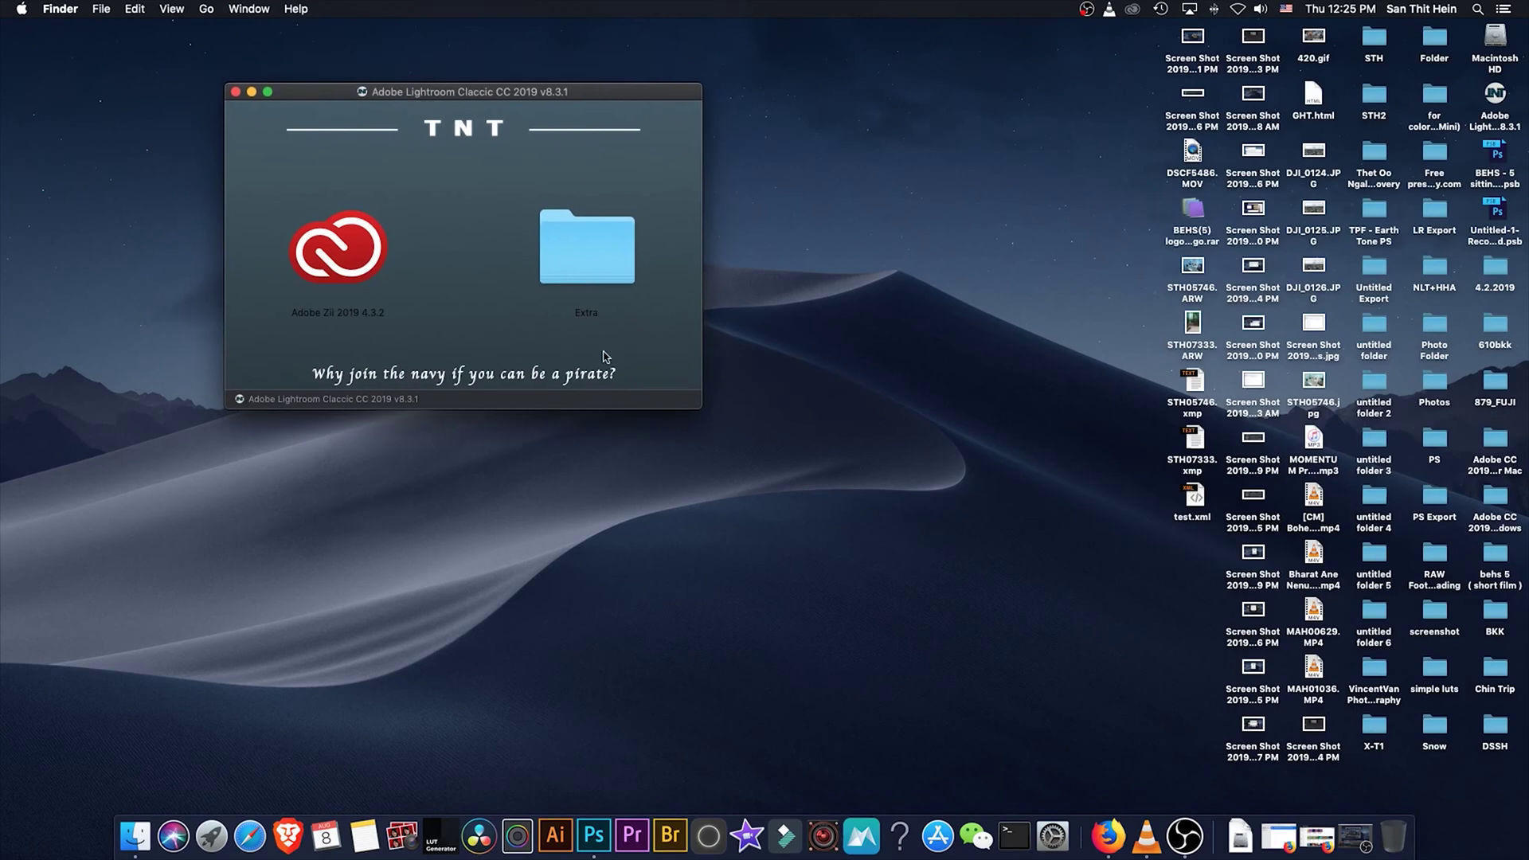
click(577, 260)
double_click(577, 260)
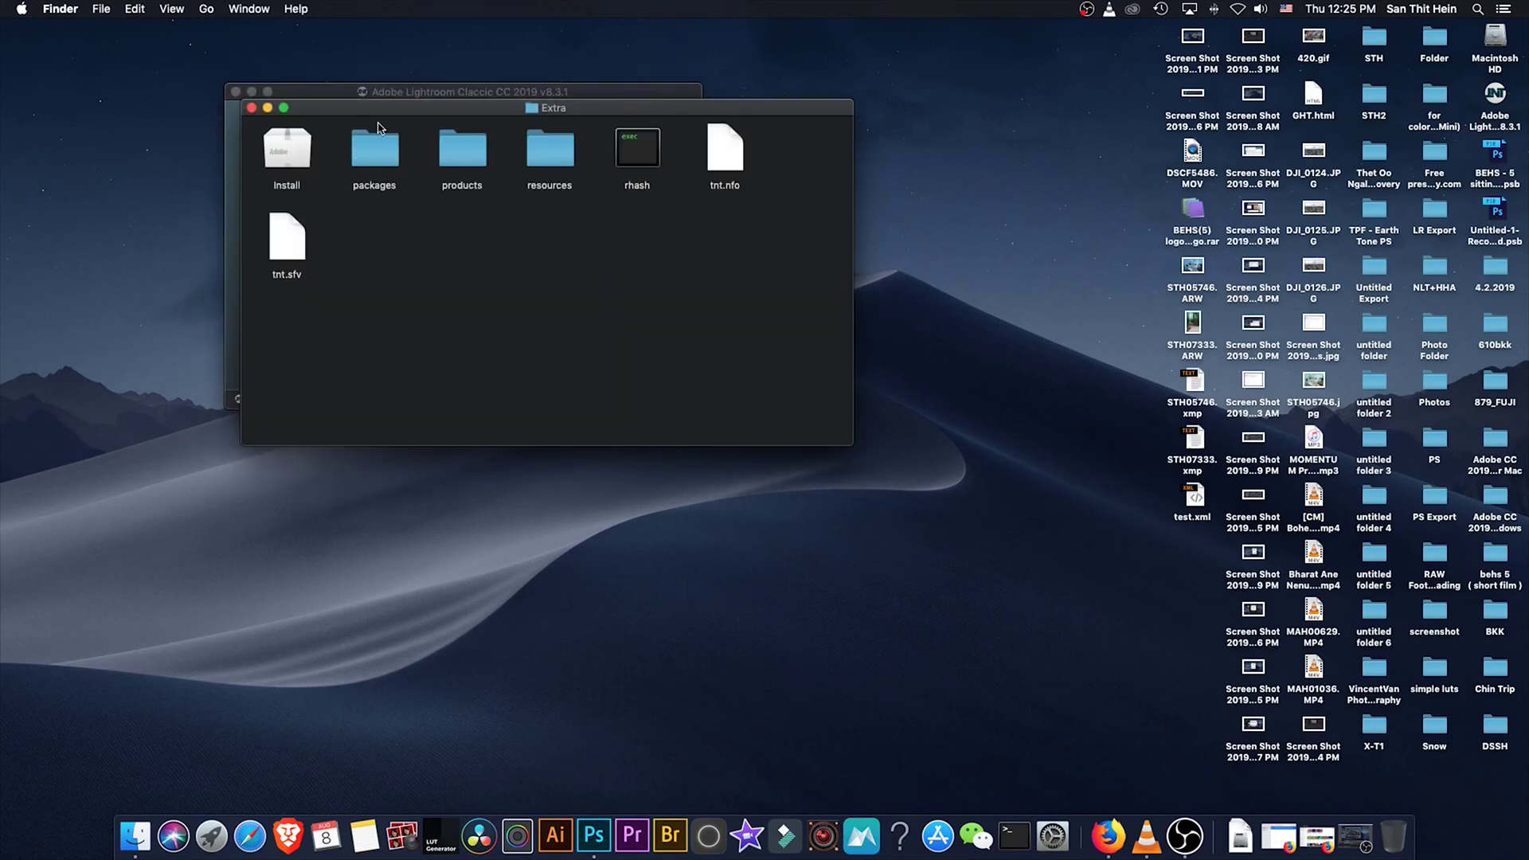
drag(350, 107, 470, 190)
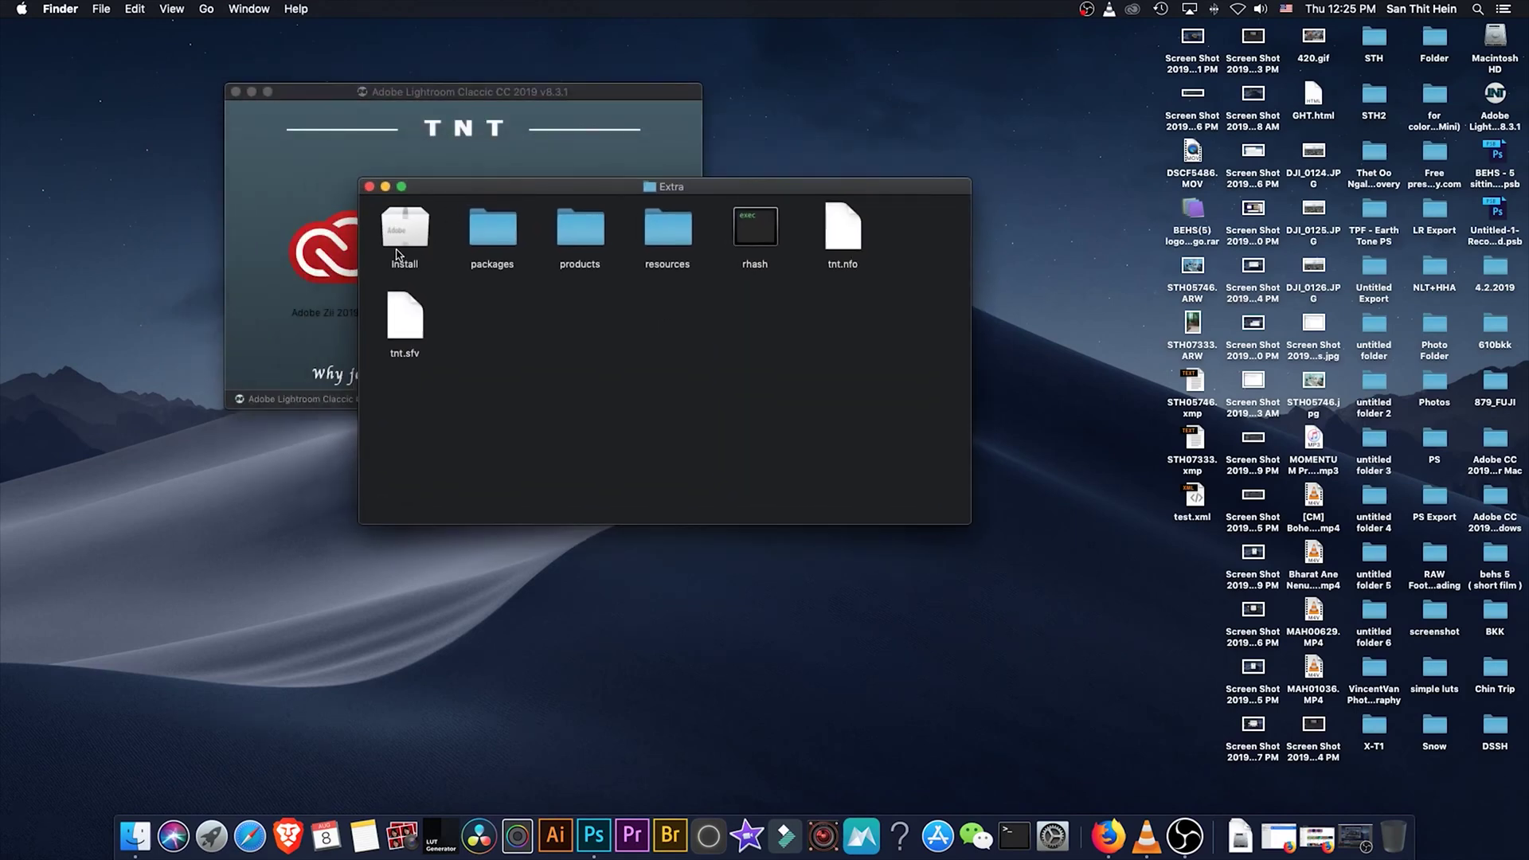
Launch the Install app from Extra, approving the downloaded-app security warning.
click(402, 239)
click(1238, 9)
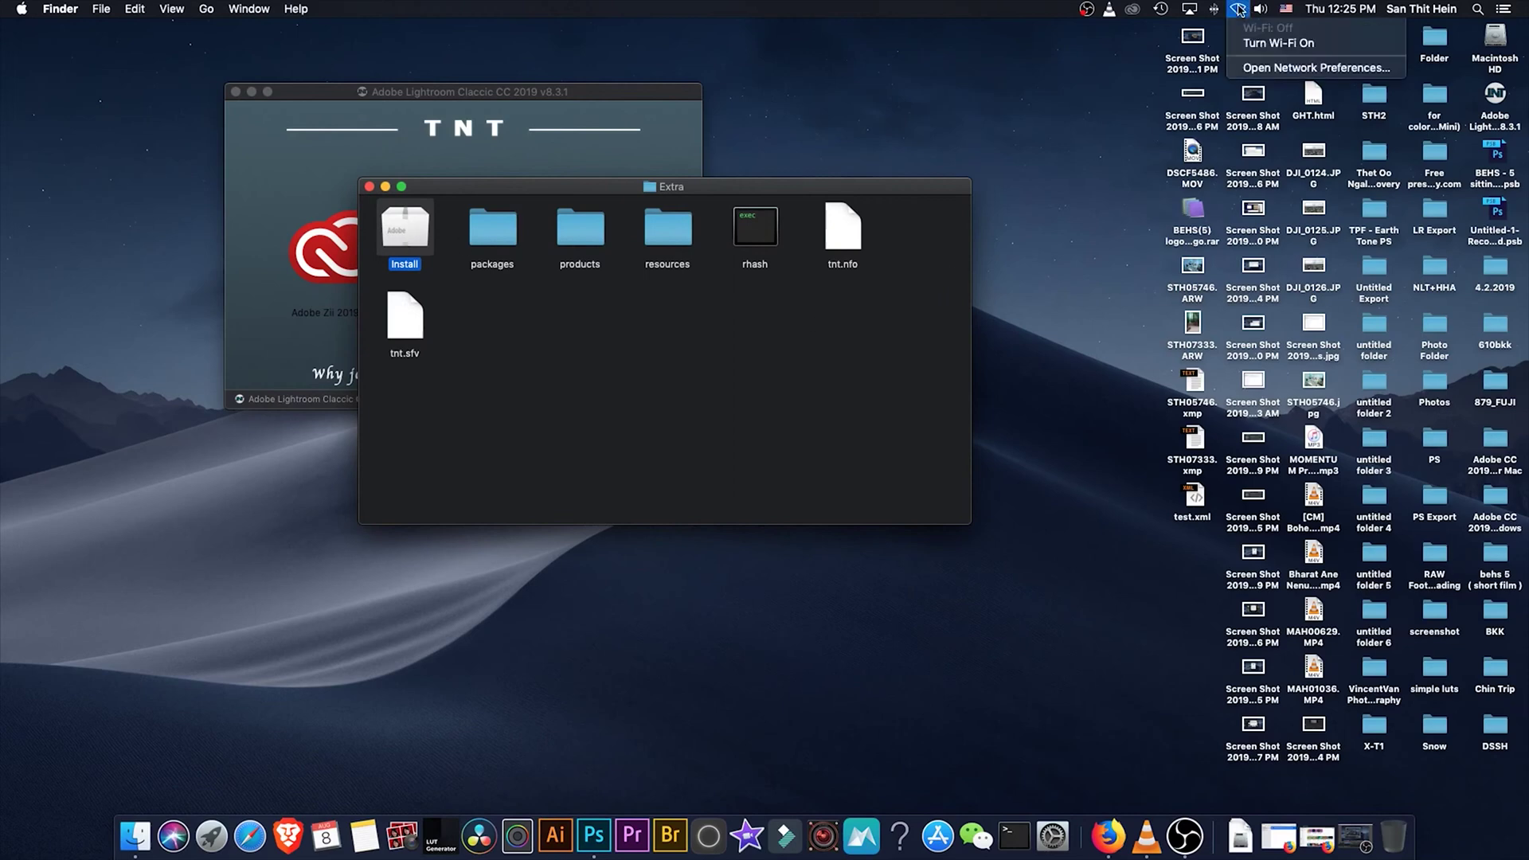
click(1238, 9)
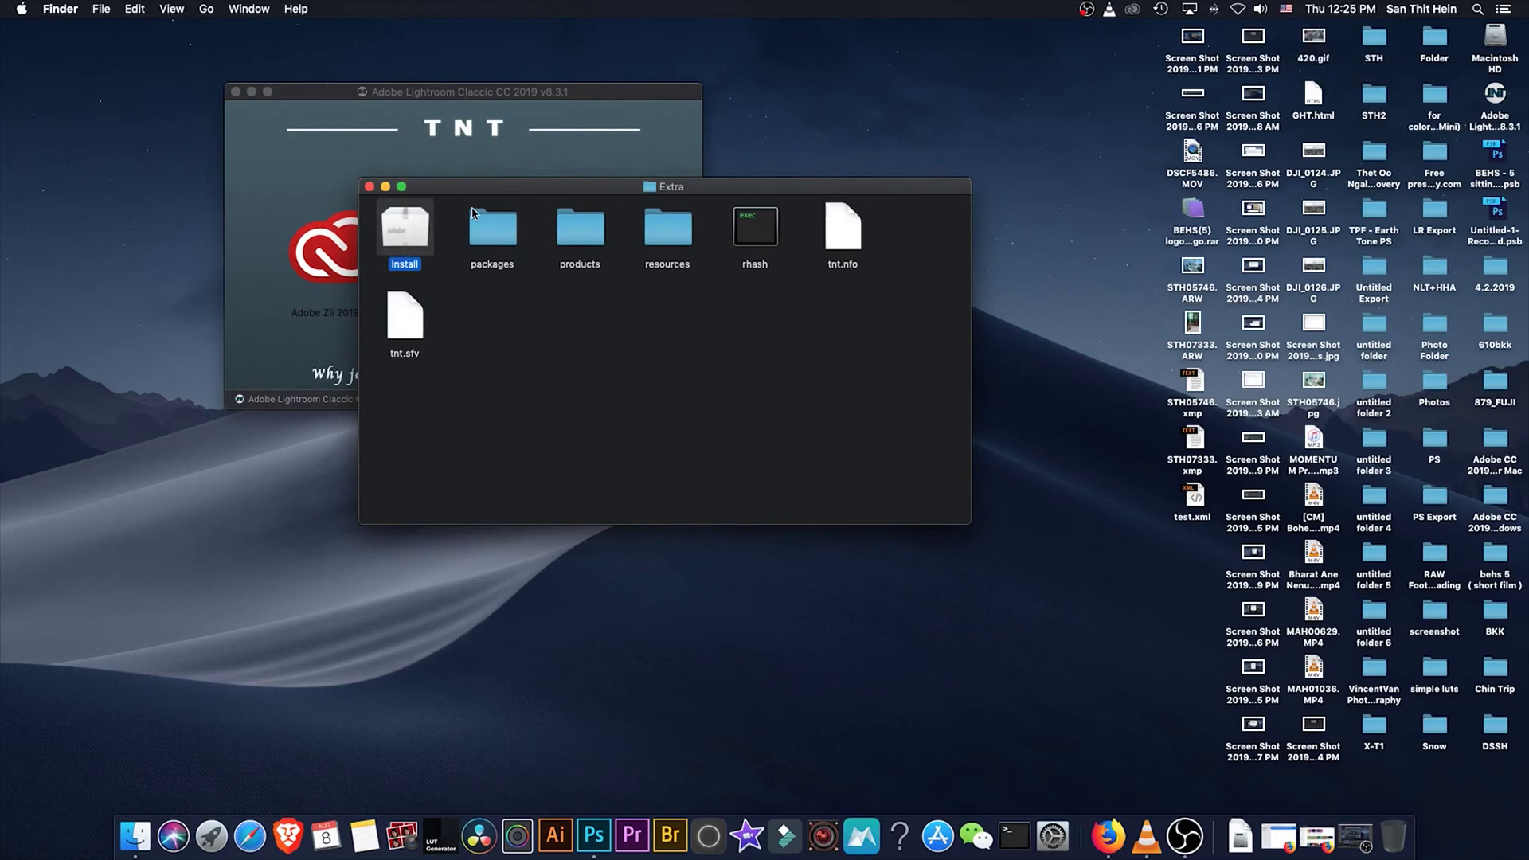
drag(508, 191, 290, 203)
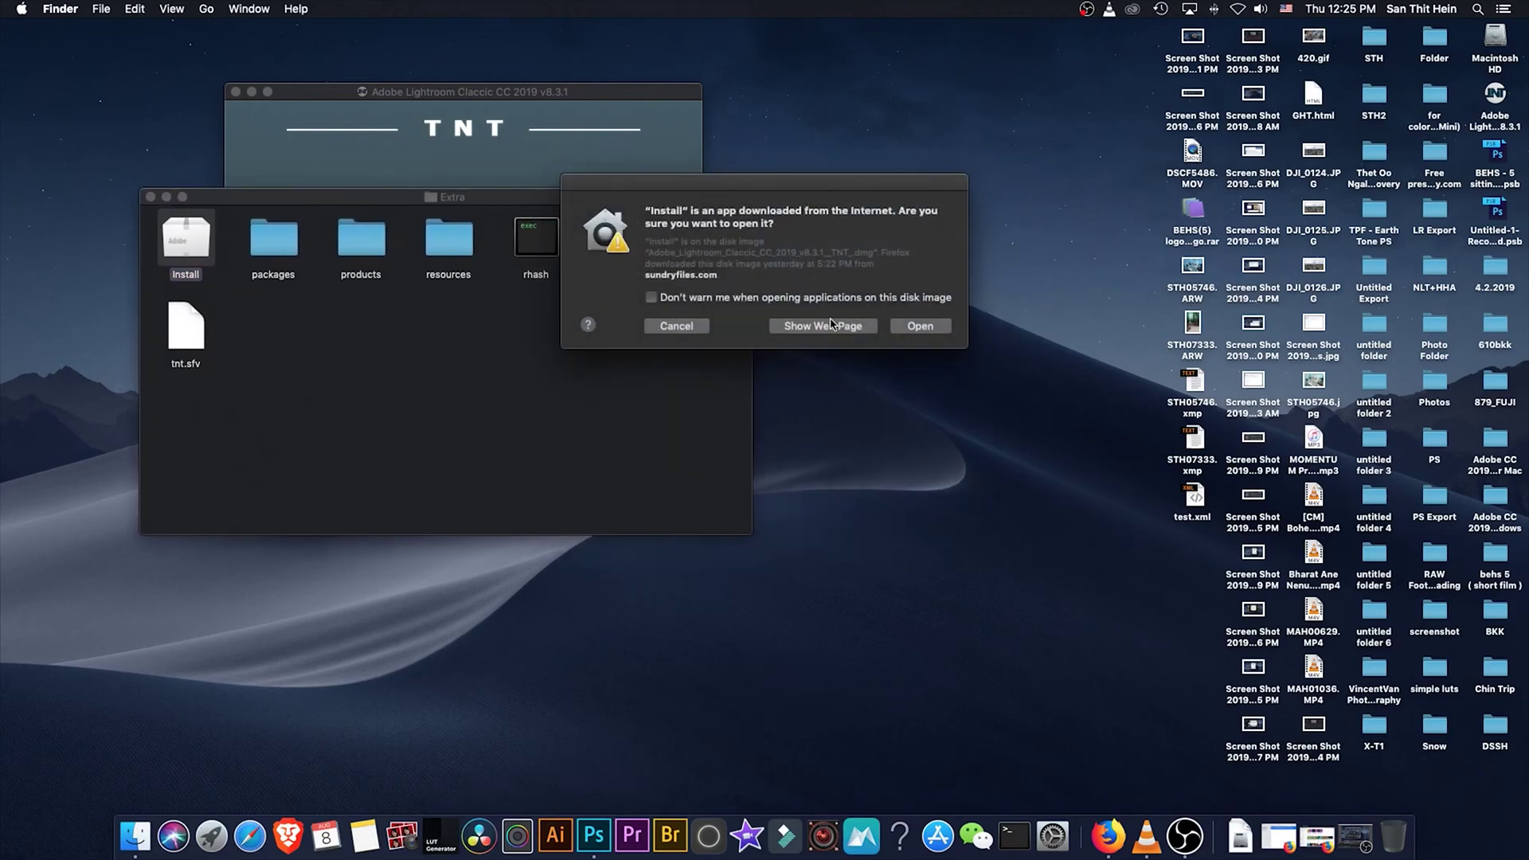
click(920, 326)
drag(412, 199, 352, 349)
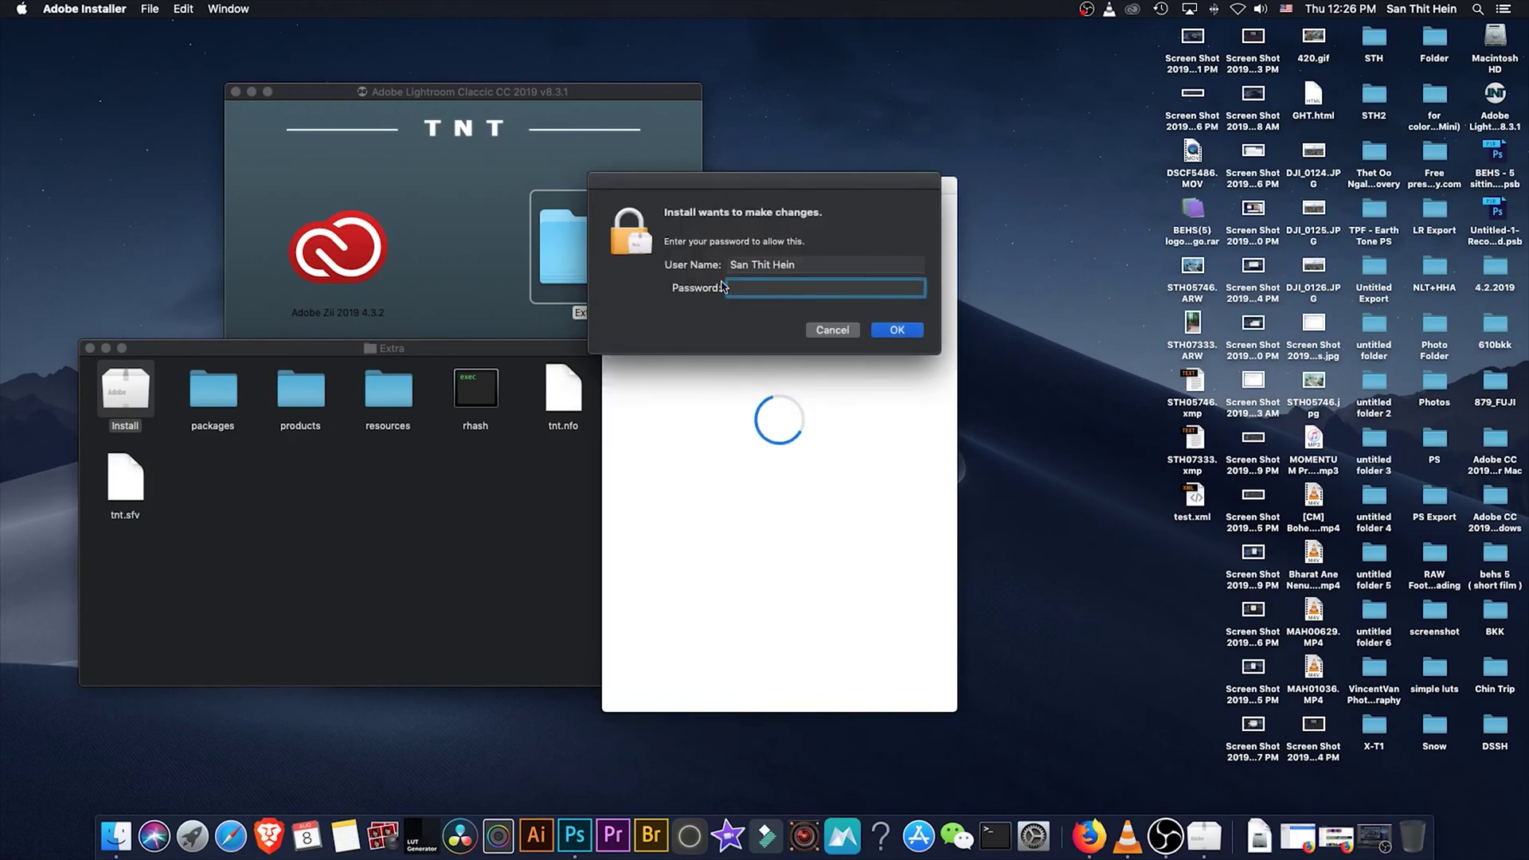
Authorise the installer with the admin password and let Lightroom Classic CC 2019 finish installing.
text(•••••••••••)
key(Return)
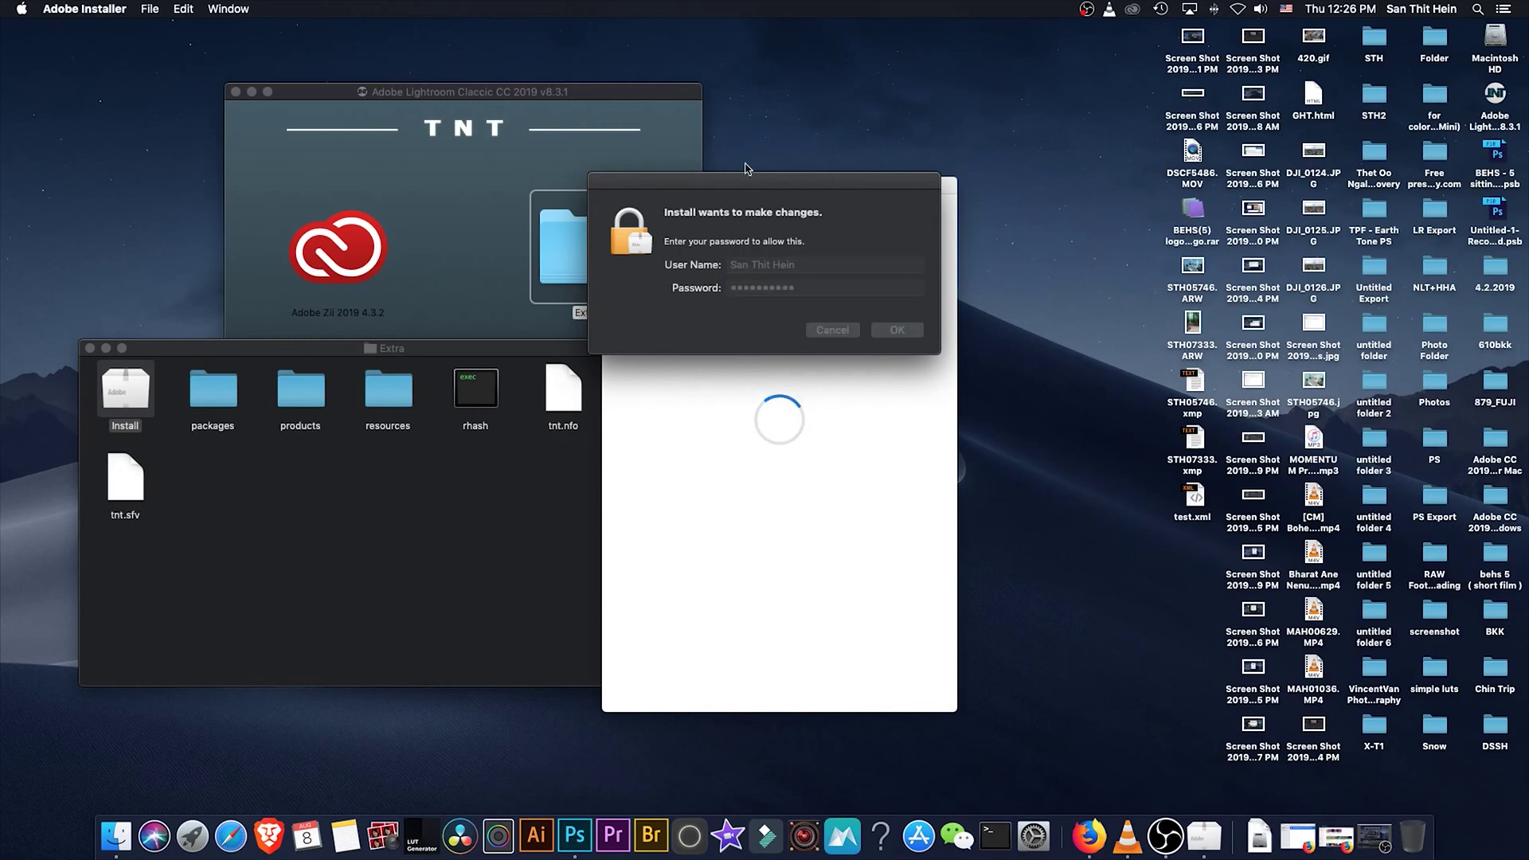
drag(690, 191, 833, 143)
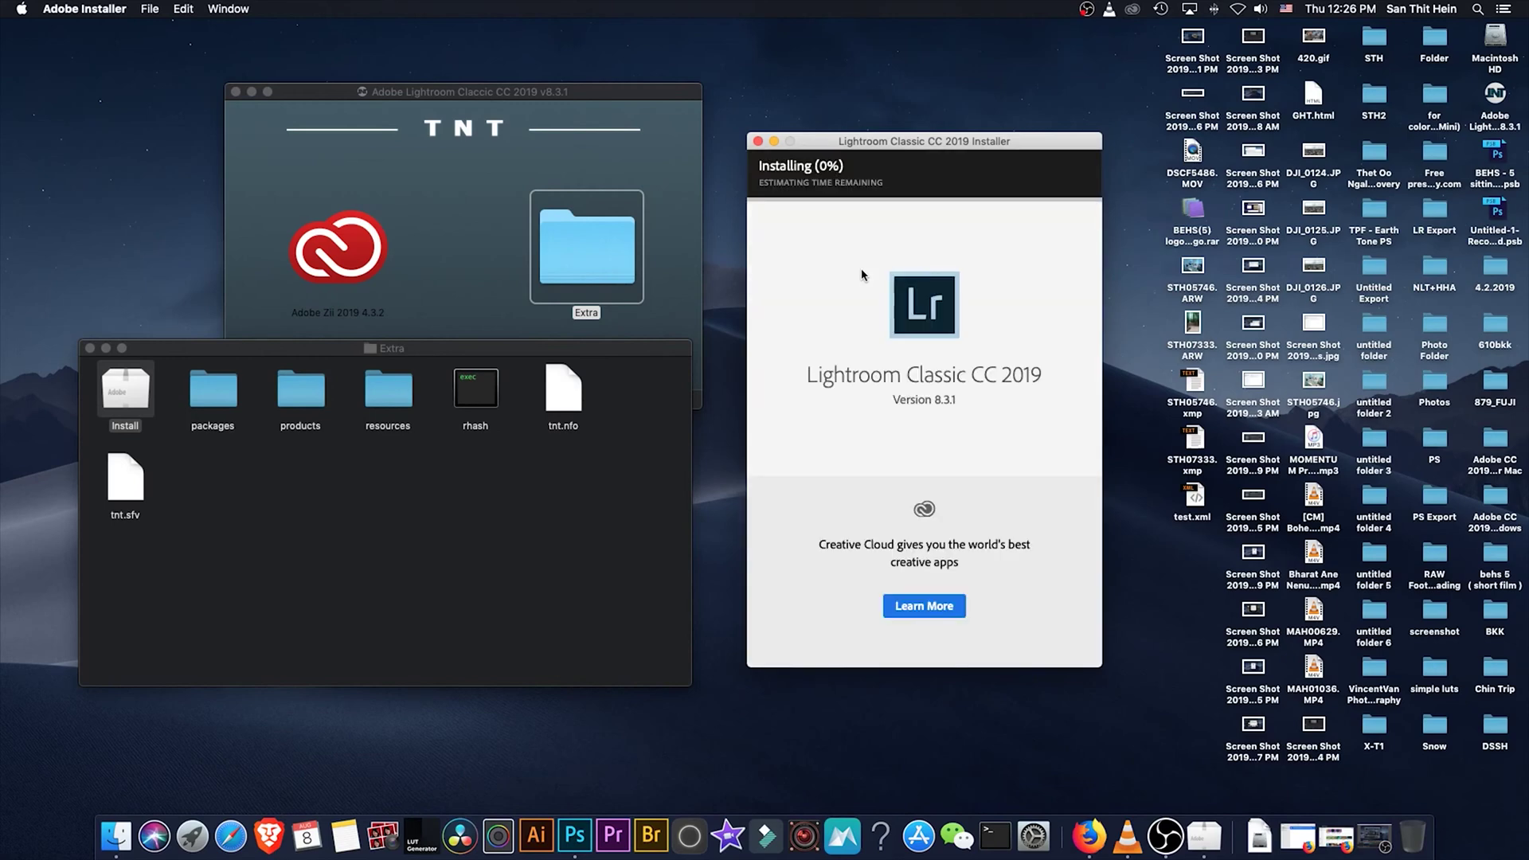
drag(815, 144, 841, 100)
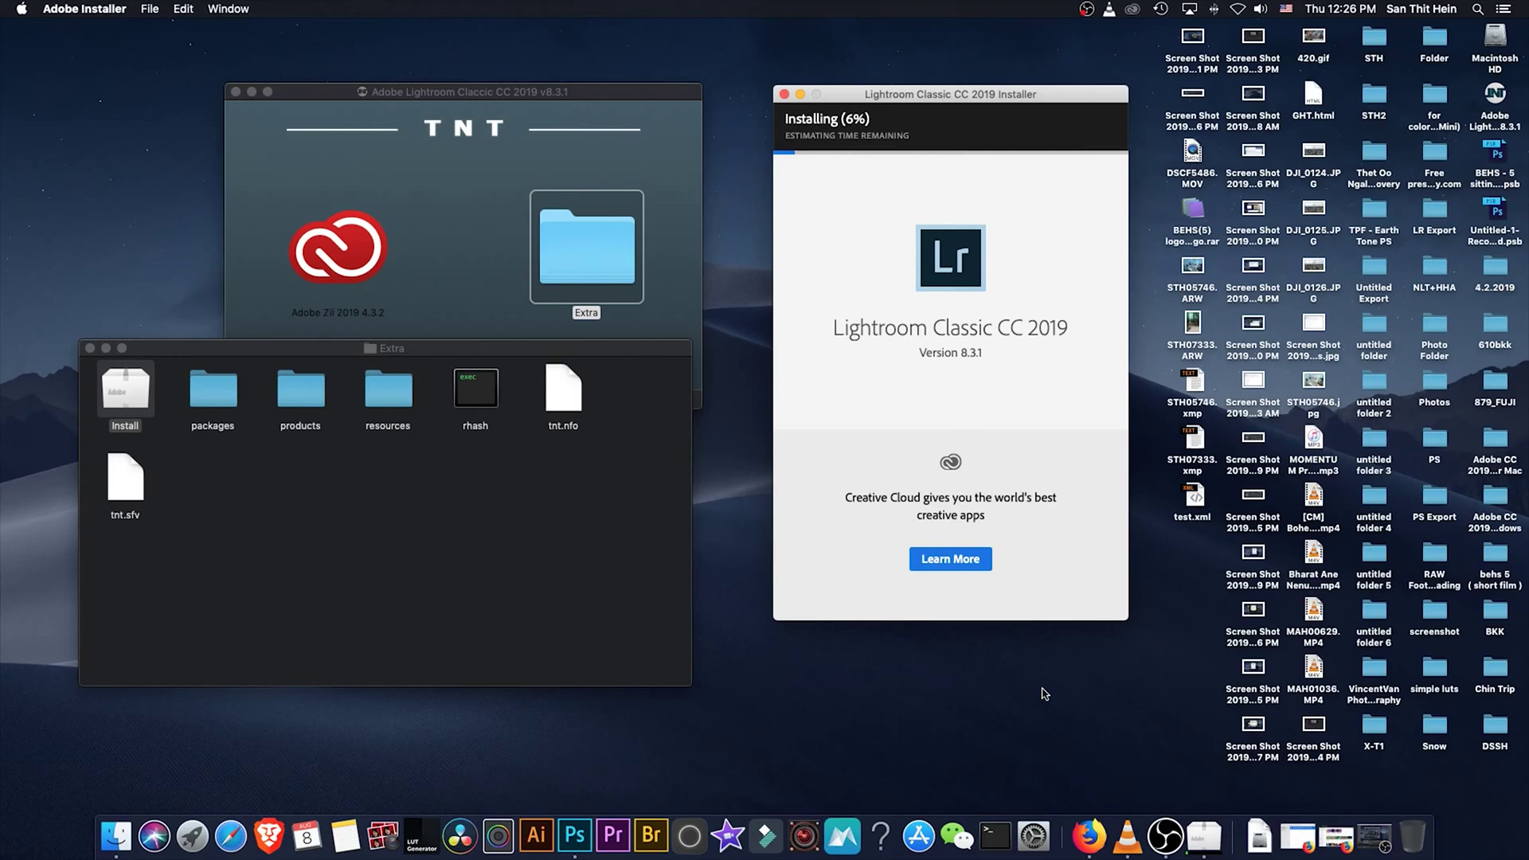
drag(852, 97, 870, 119)
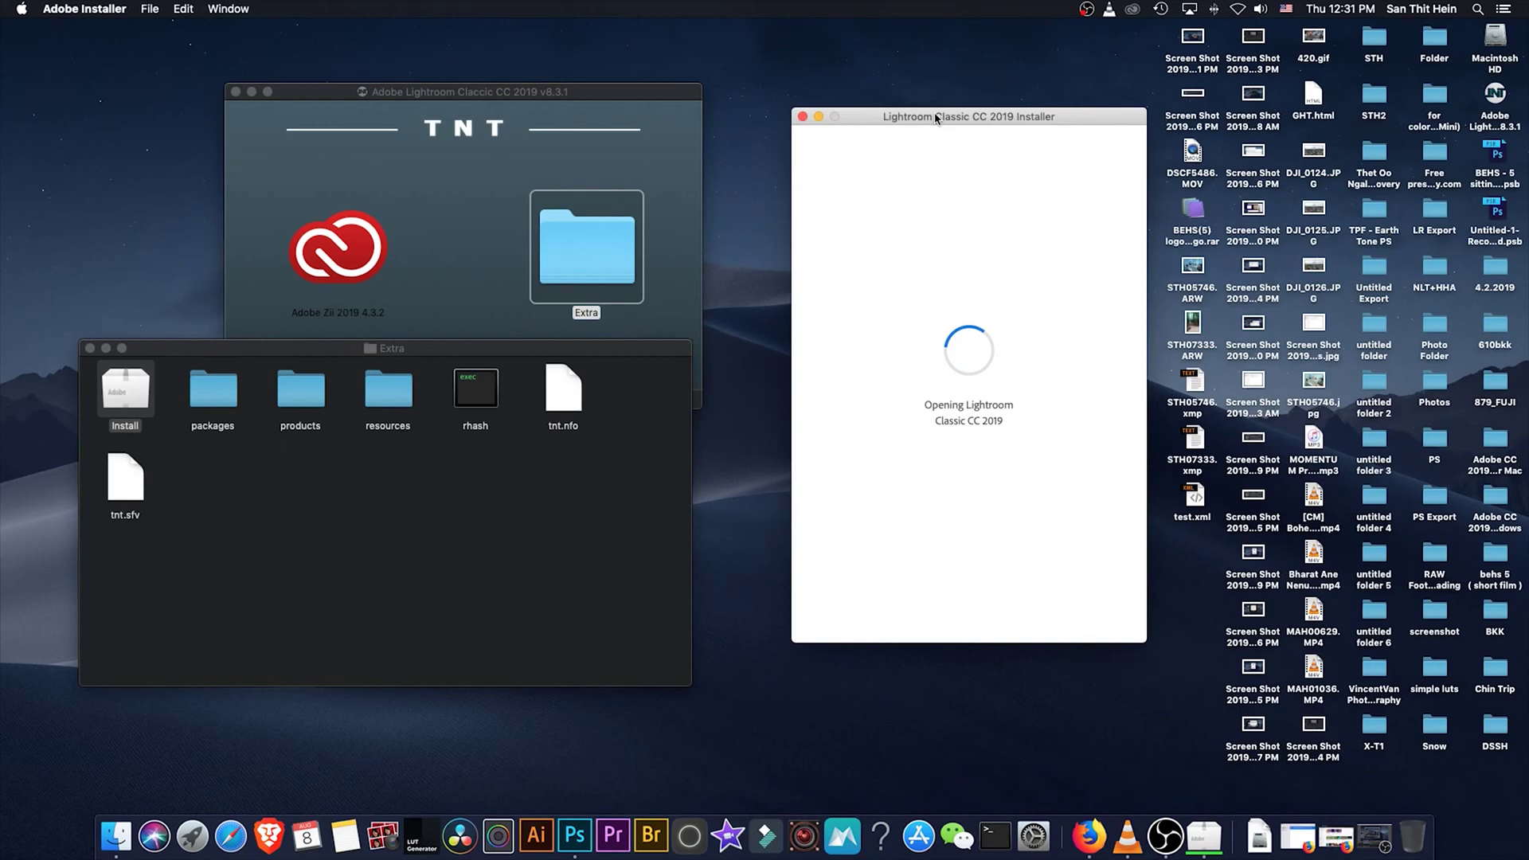
Force quit the auto-opened Lightroom Classic and launch Adobe Zii 2019 4.3.2 from the TNT image.
right_click(1200, 820)
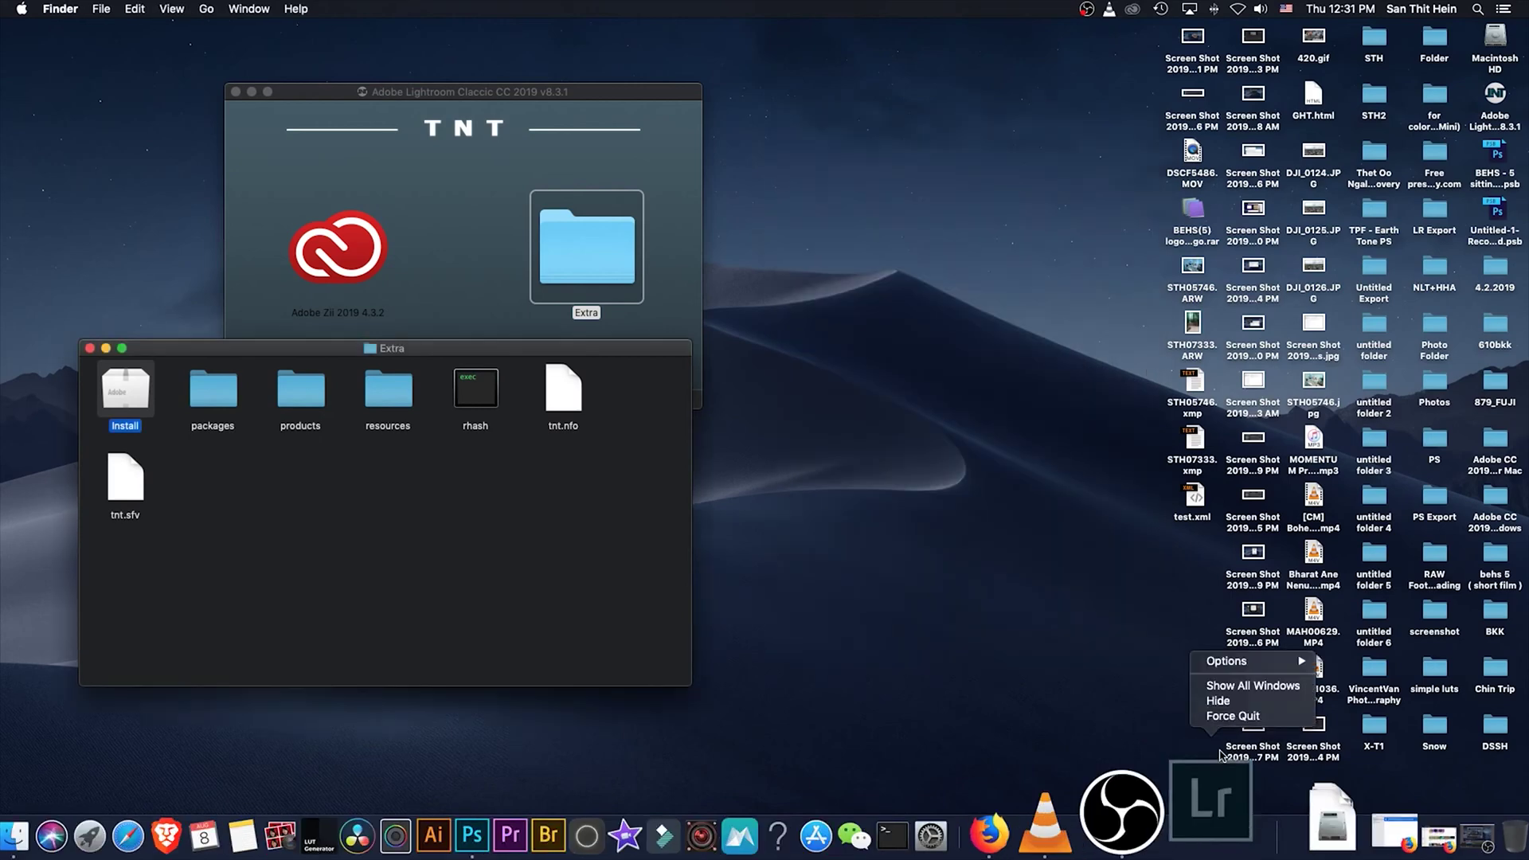
click(1226, 717)
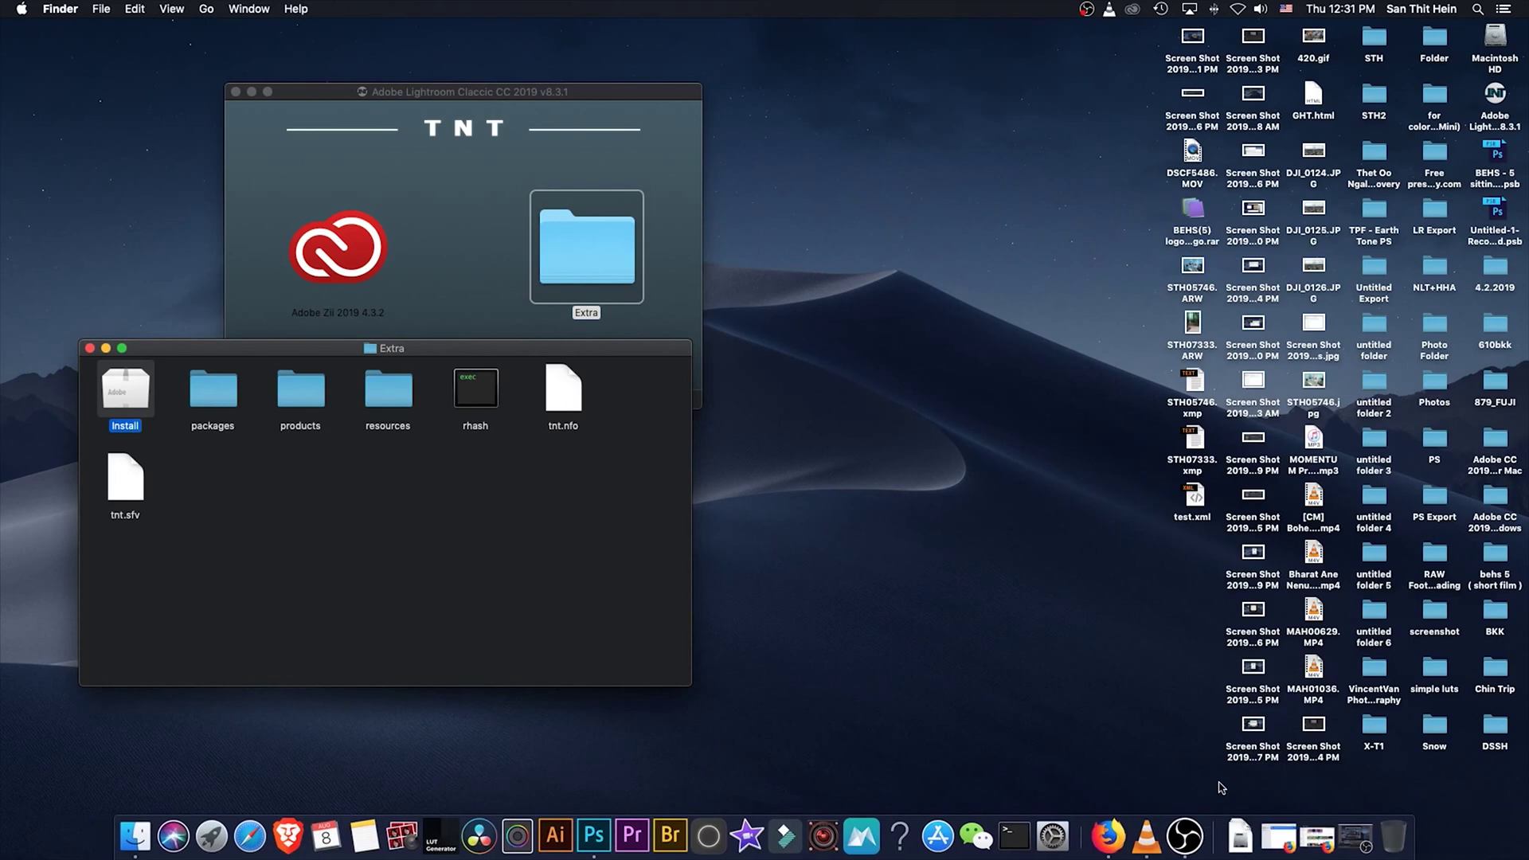
click(452, 277)
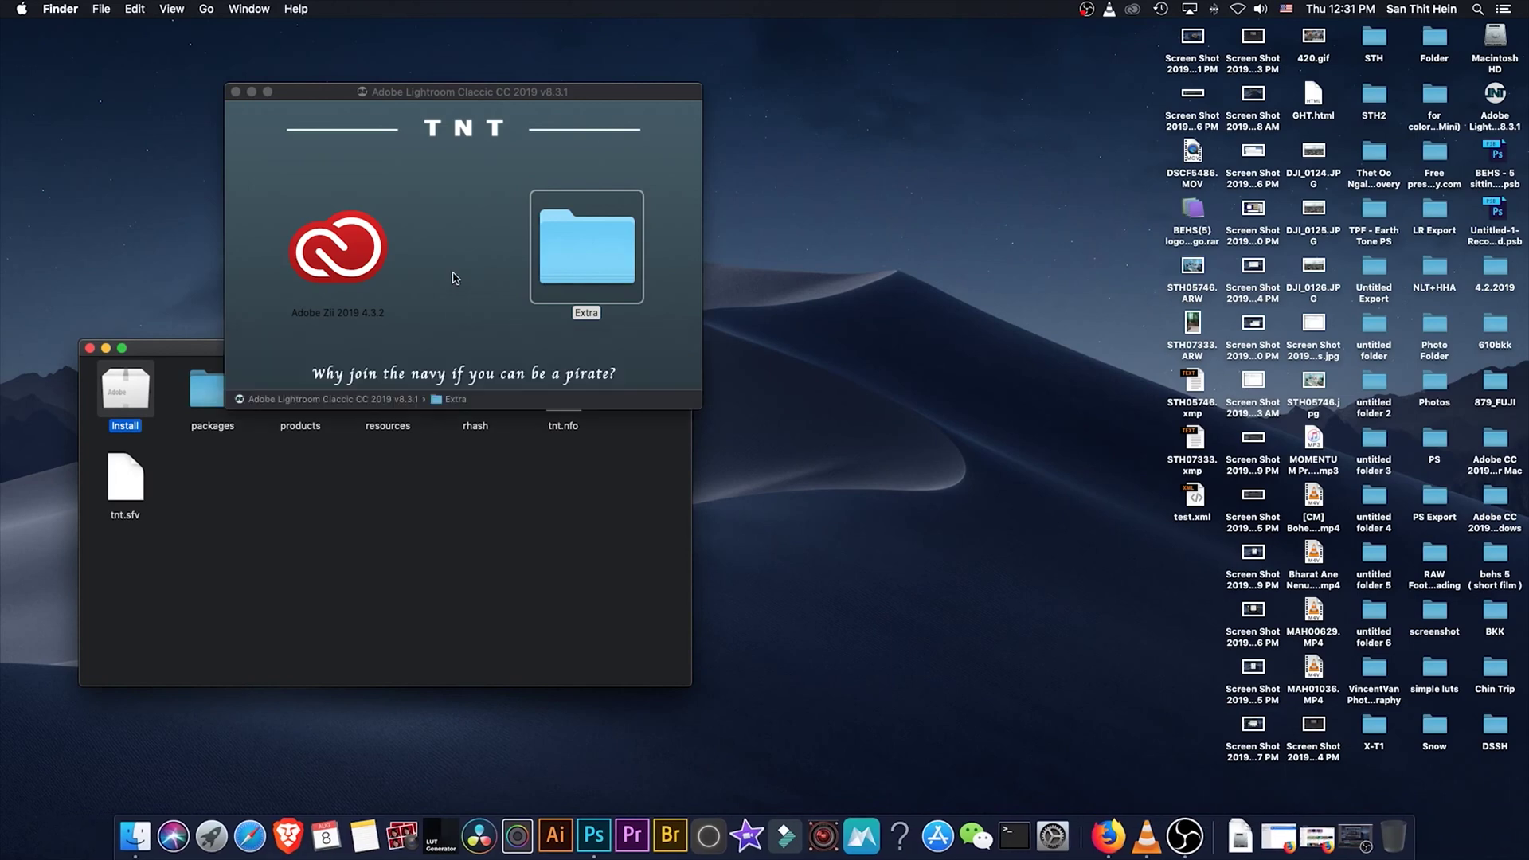
click(311, 256)
drag(325, 89, 681, 39)
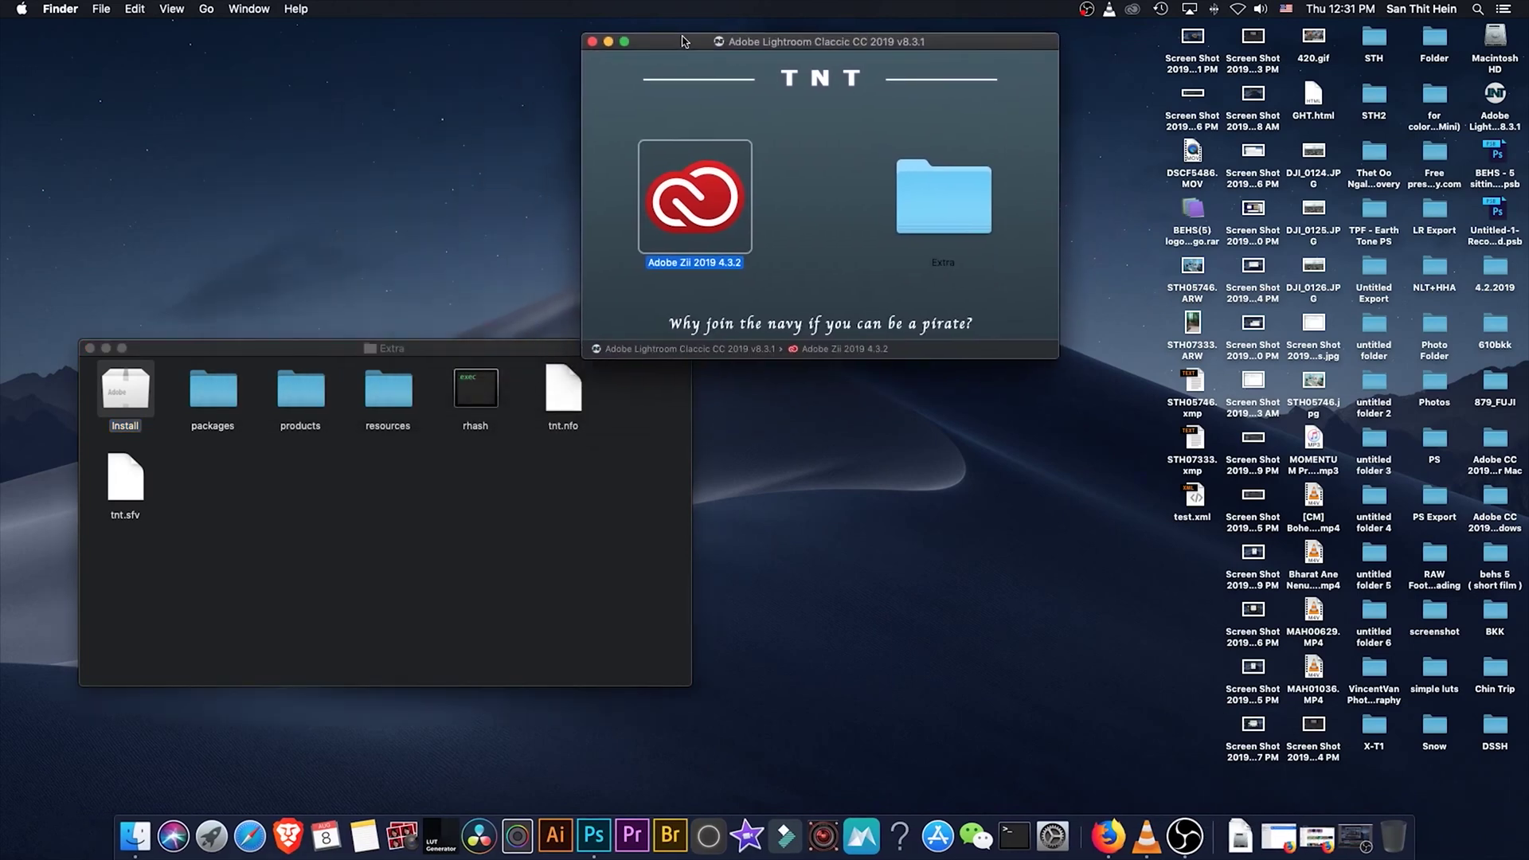
double_click(713, 195)
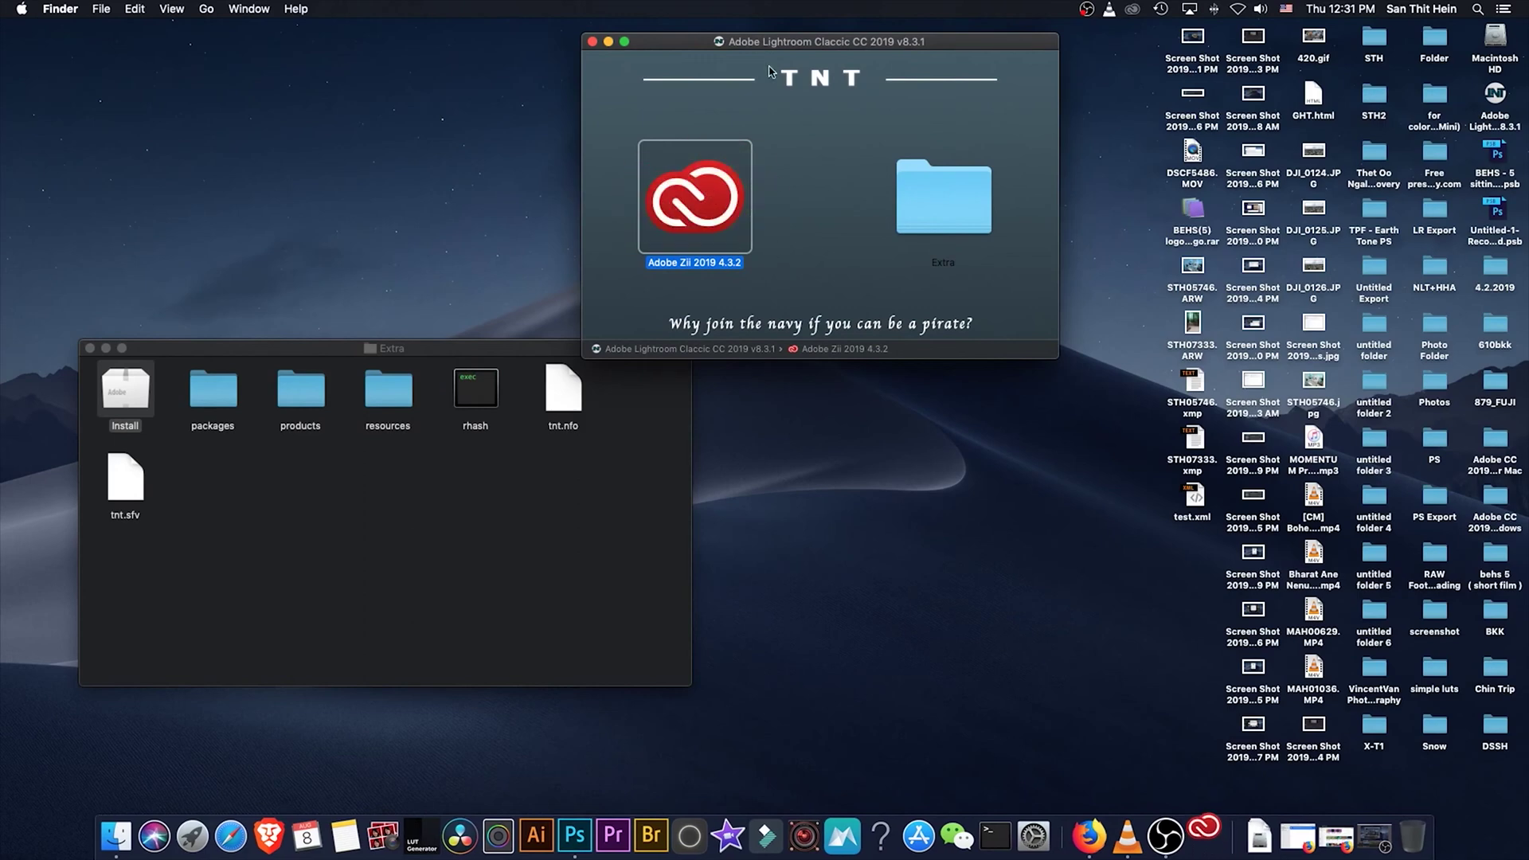
drag(752, 46, 335, 52)
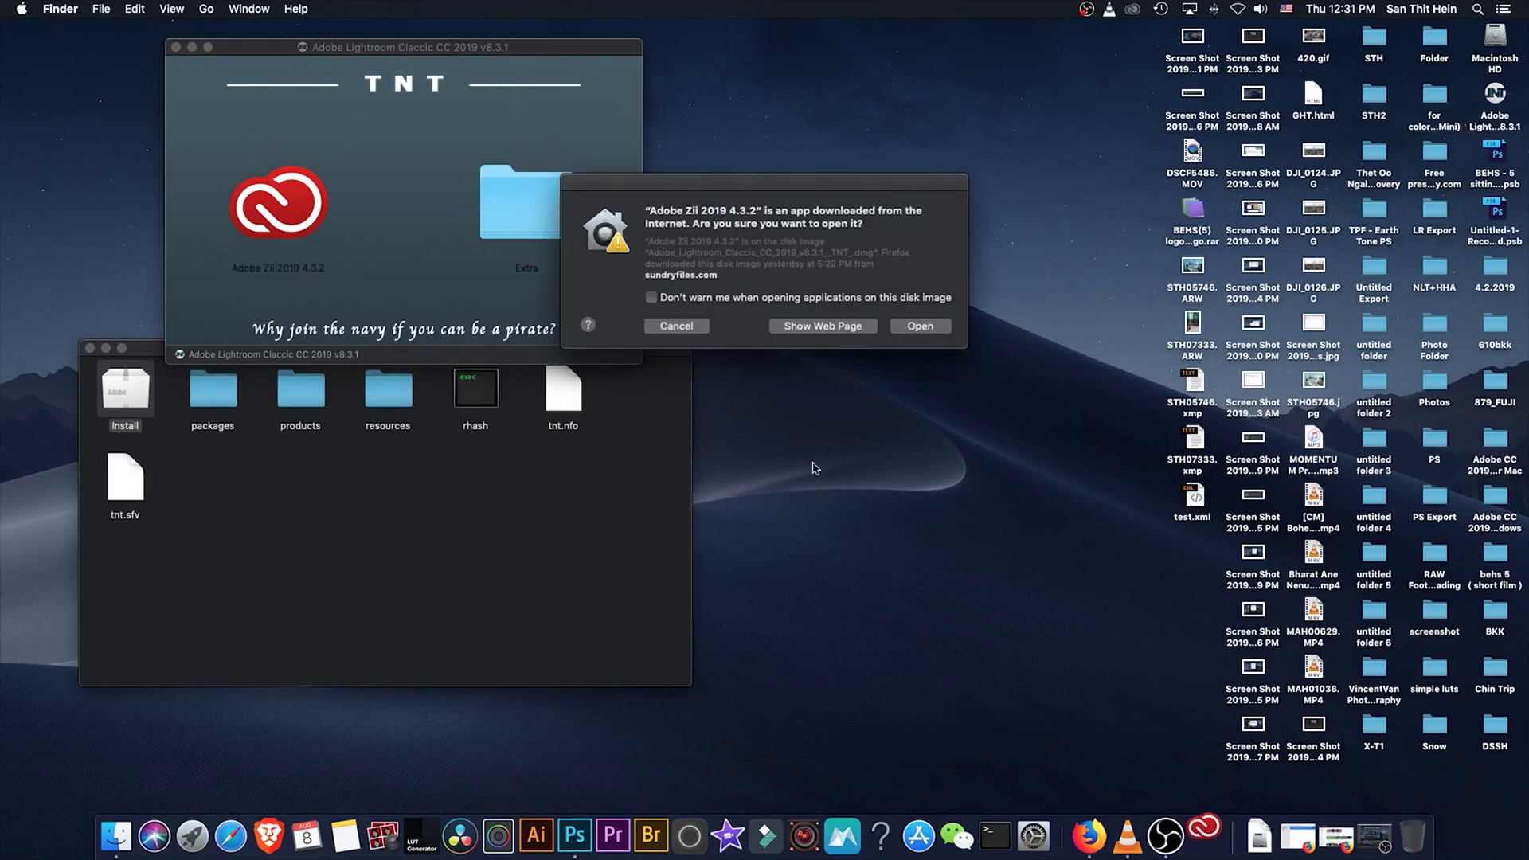
Open Adobe Zii and start patching, accepting the Media Encoder and Photoshop version mismatch warnings.
click(921, 325)
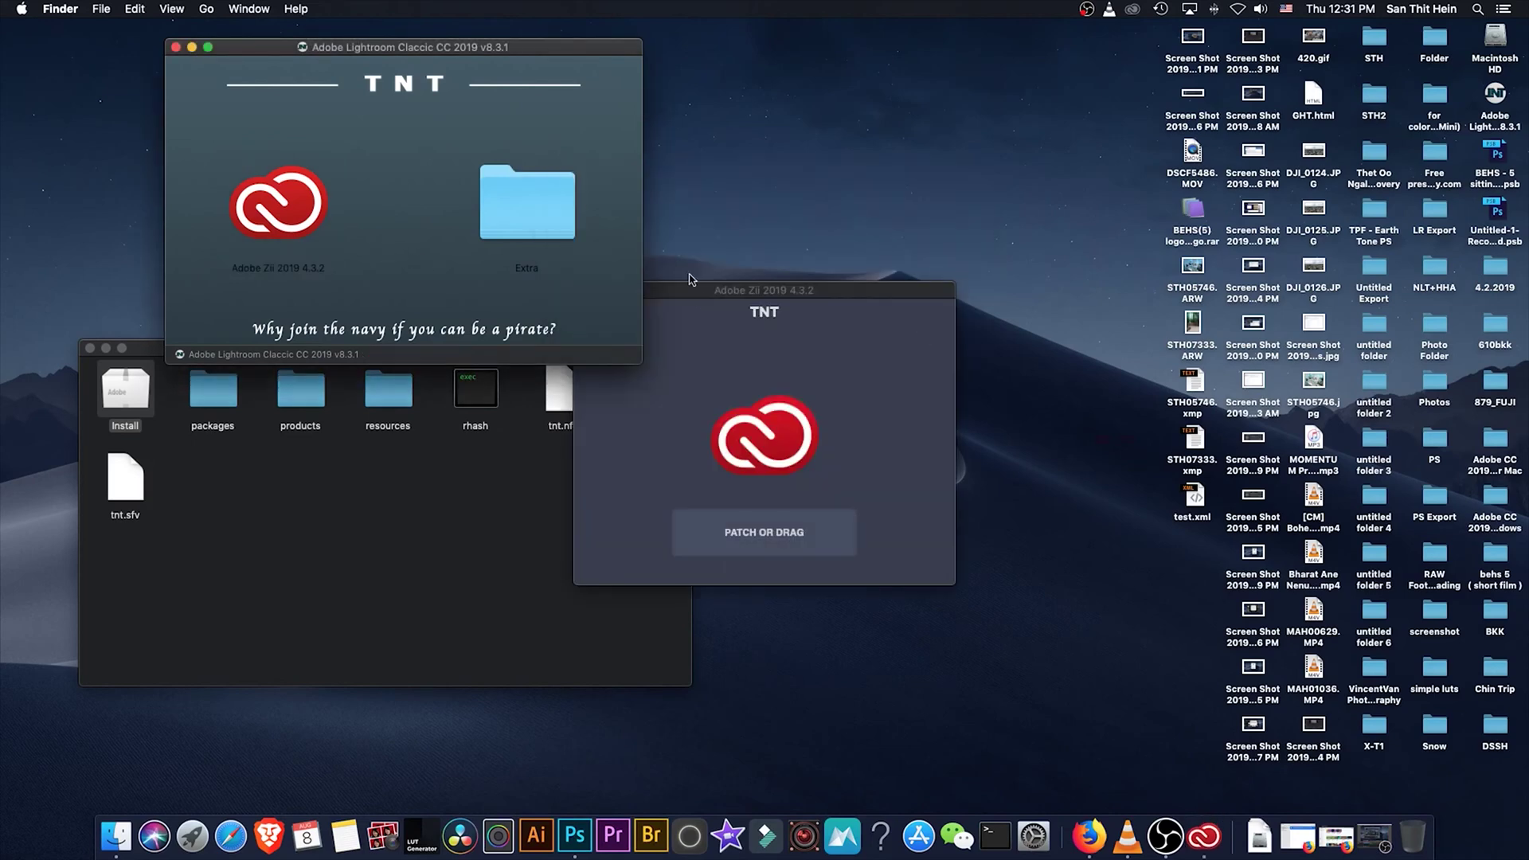
drag(714, 295, 862, 228)
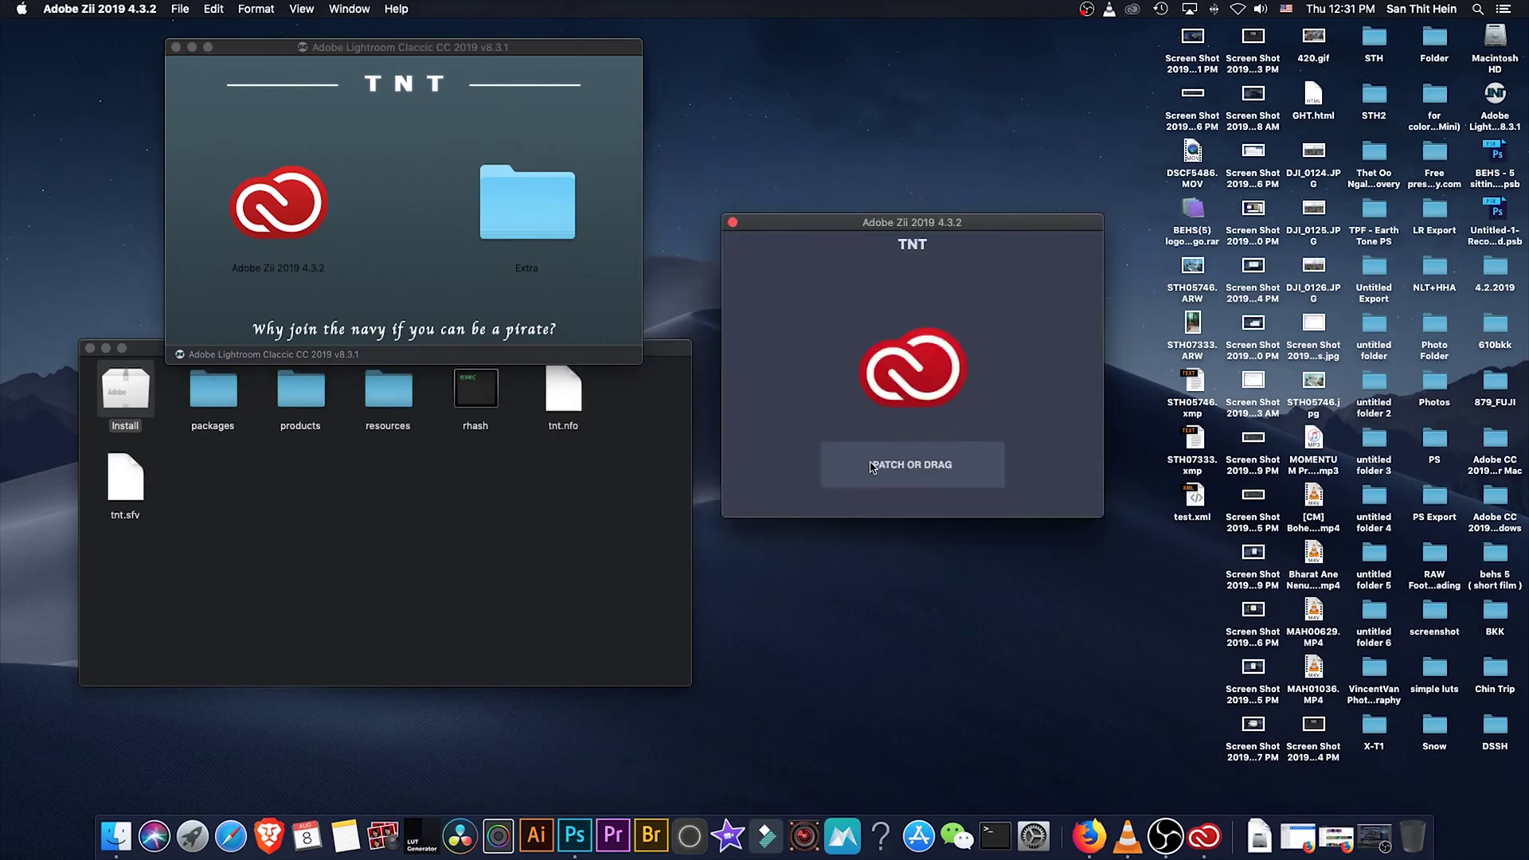
click(871, 467)
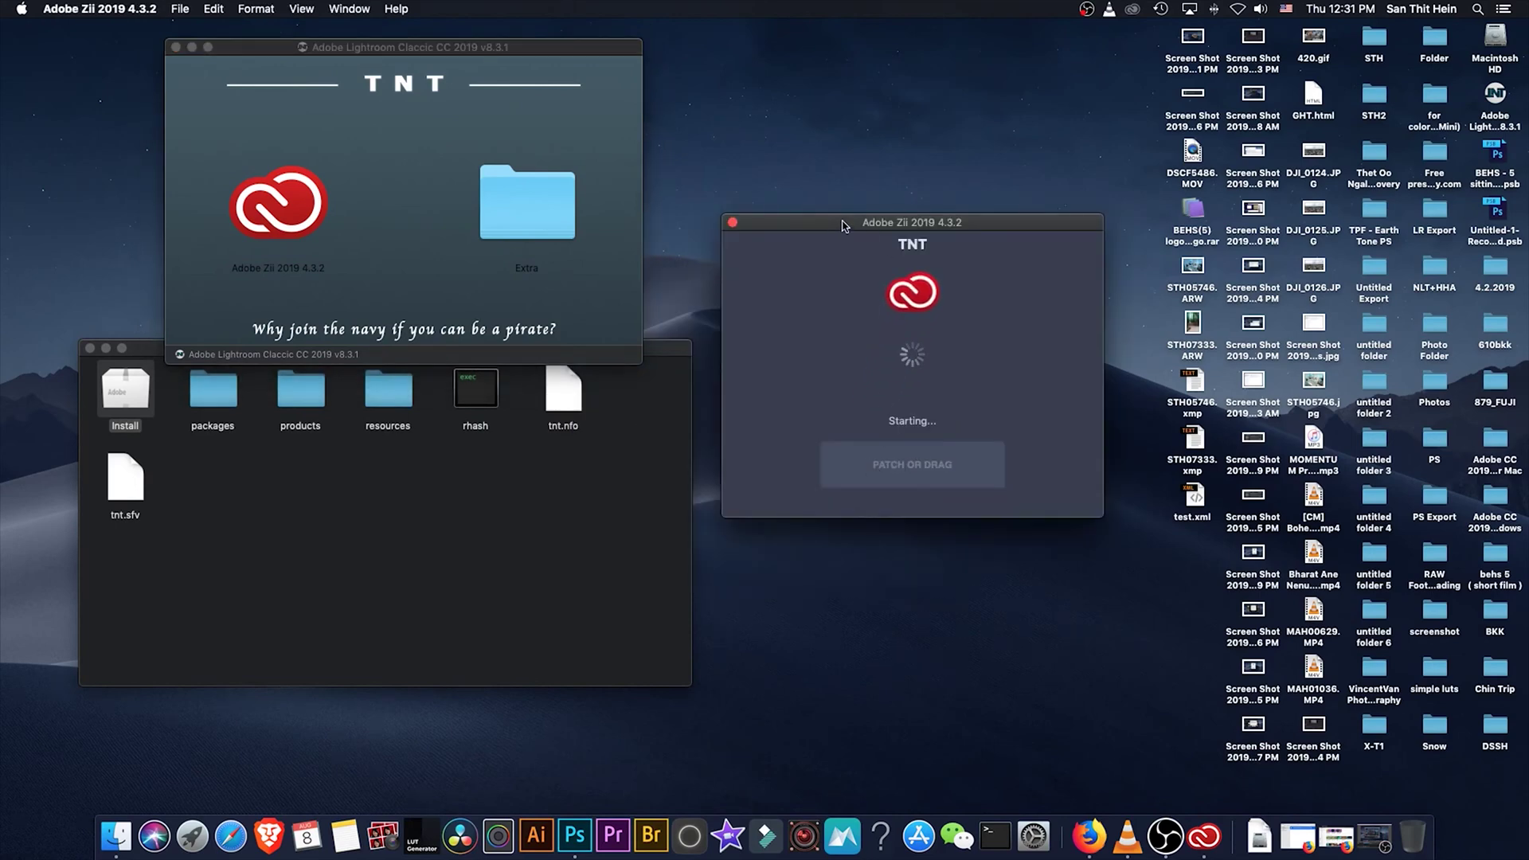
drag(832, 225, 795, 198)
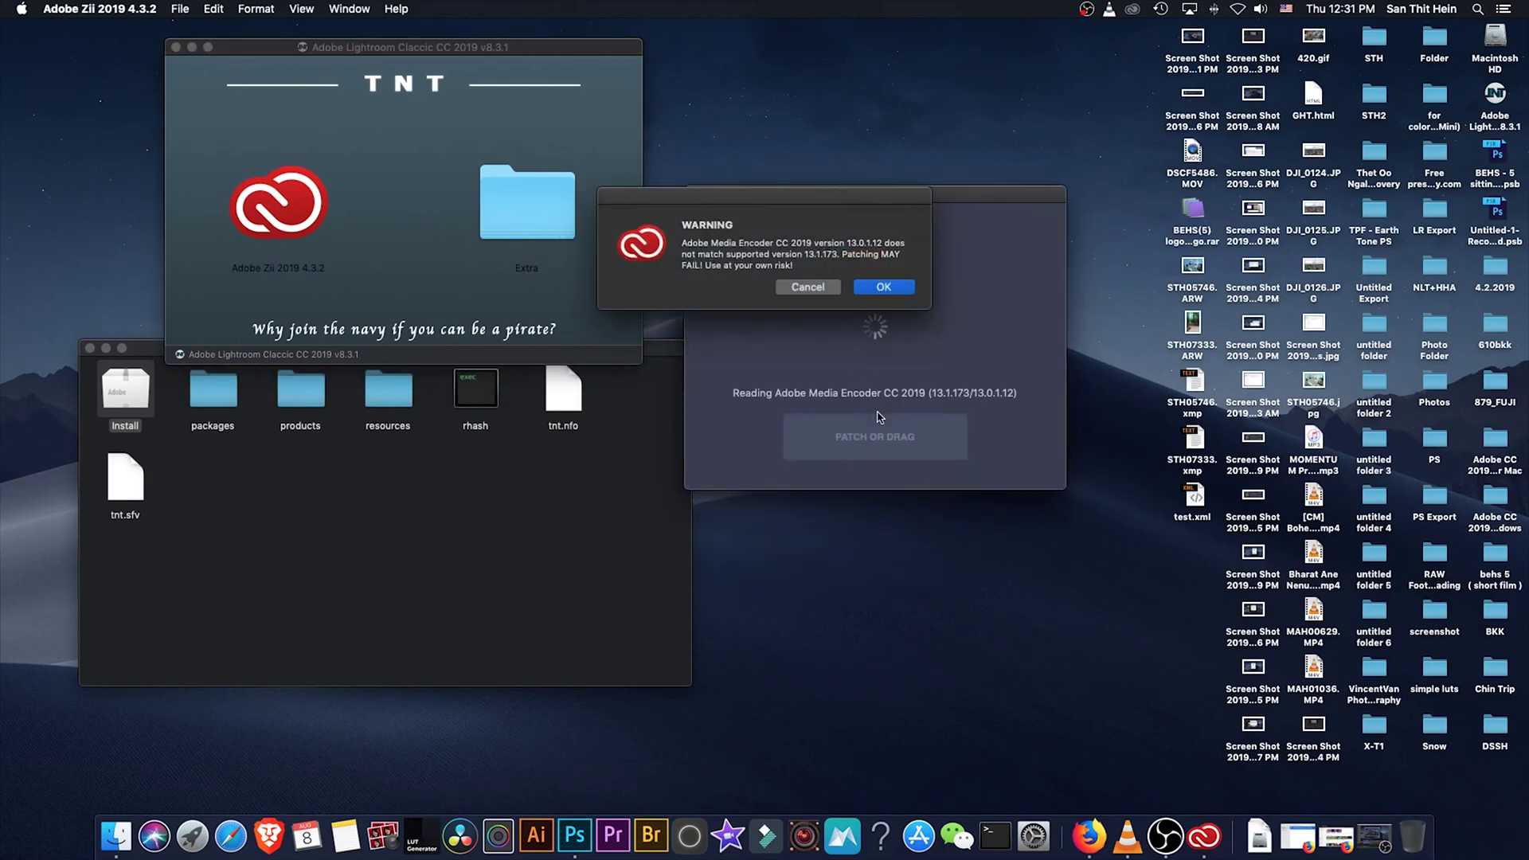
click(886, 289)
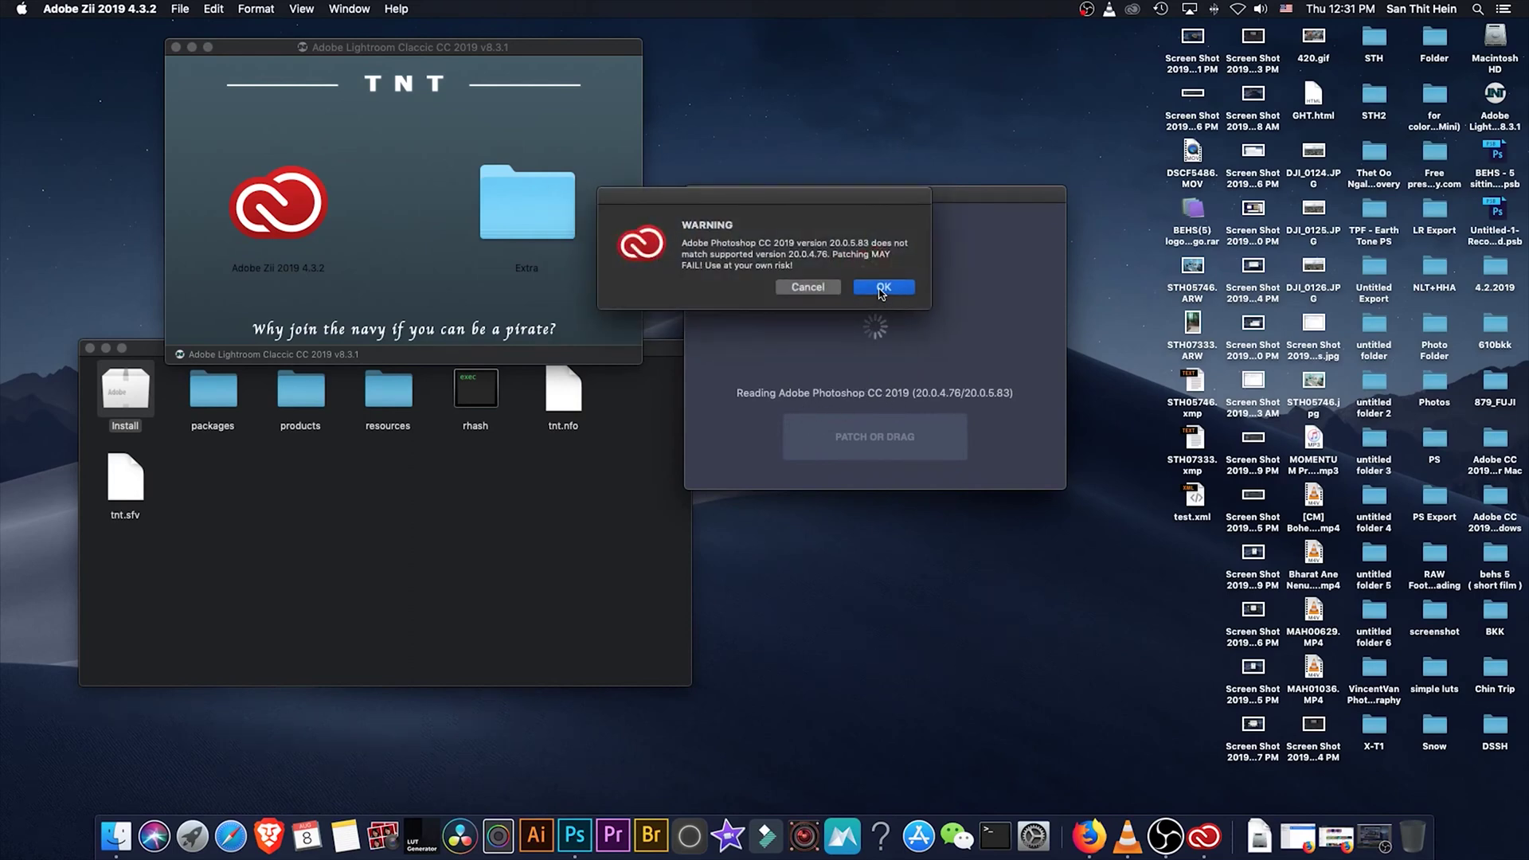
click(881, 292)
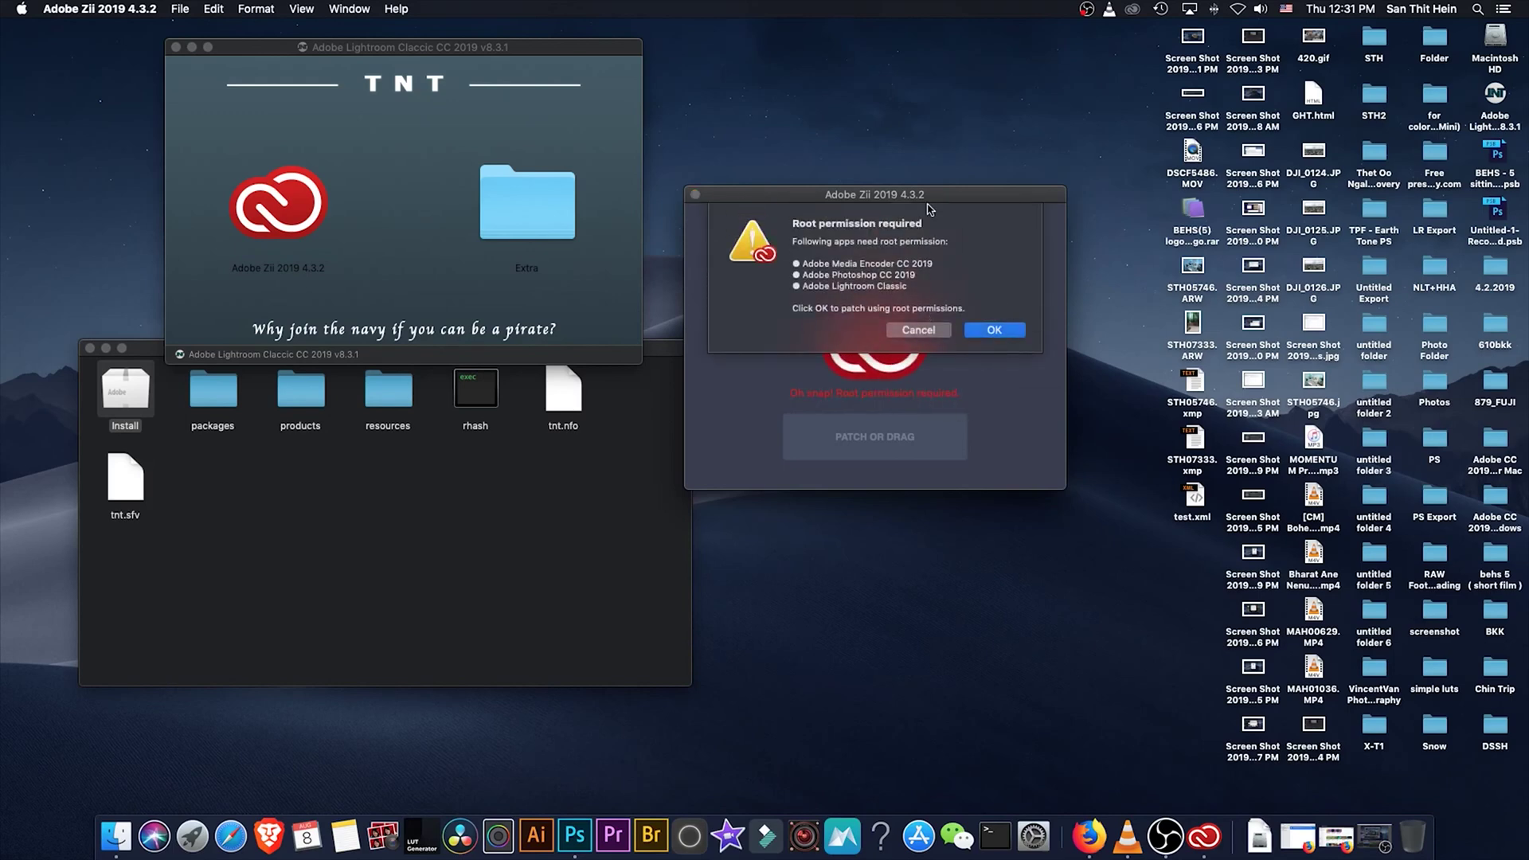
Grant root permission with the admin password, then quit Zii once patching reports COMPLETED.
click(996, 331)
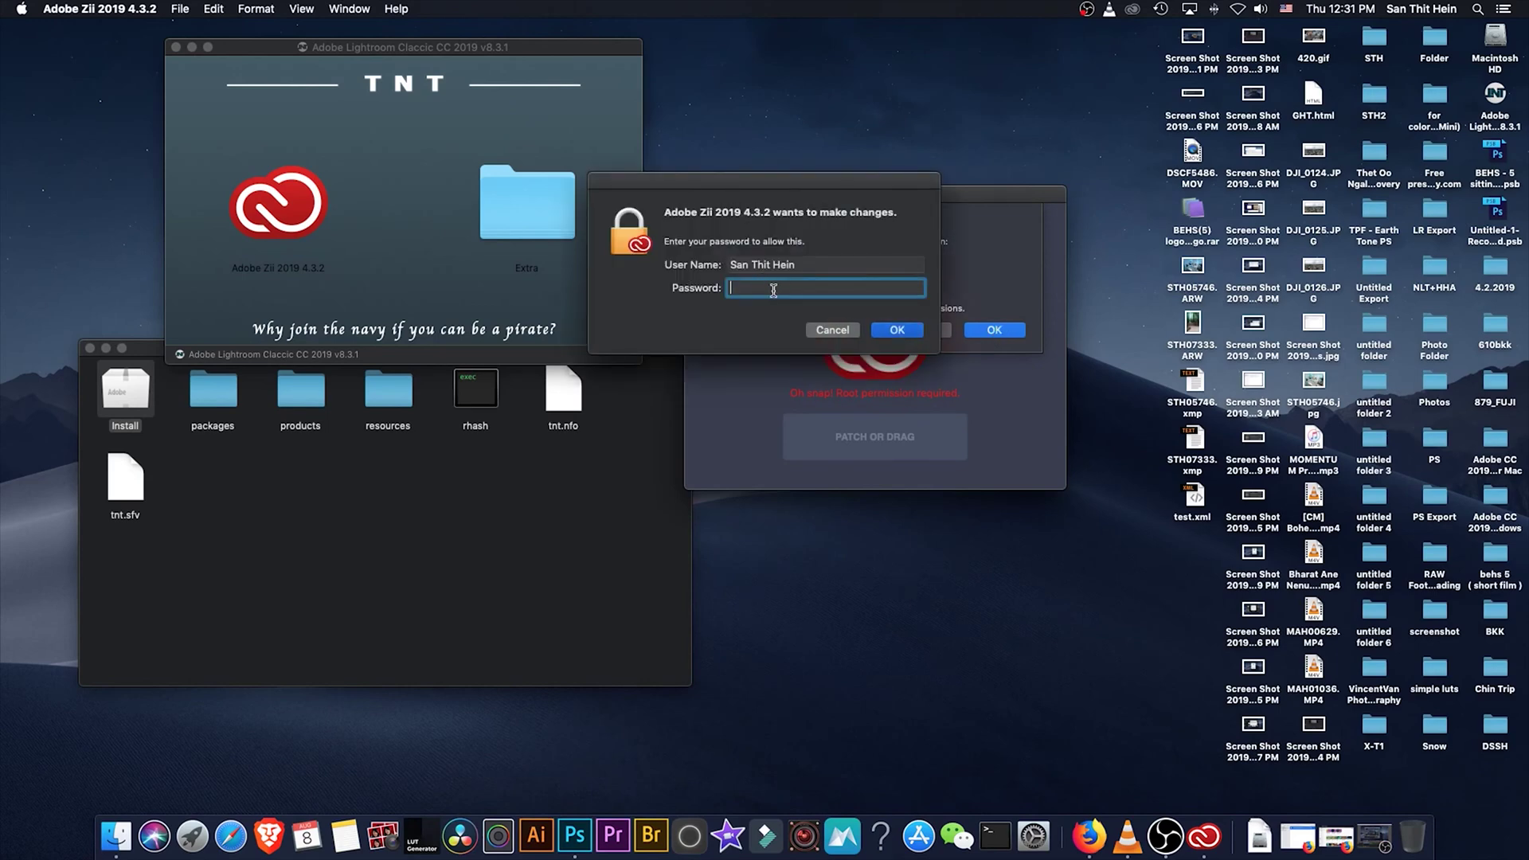
text(••••••••••)
key(Return)
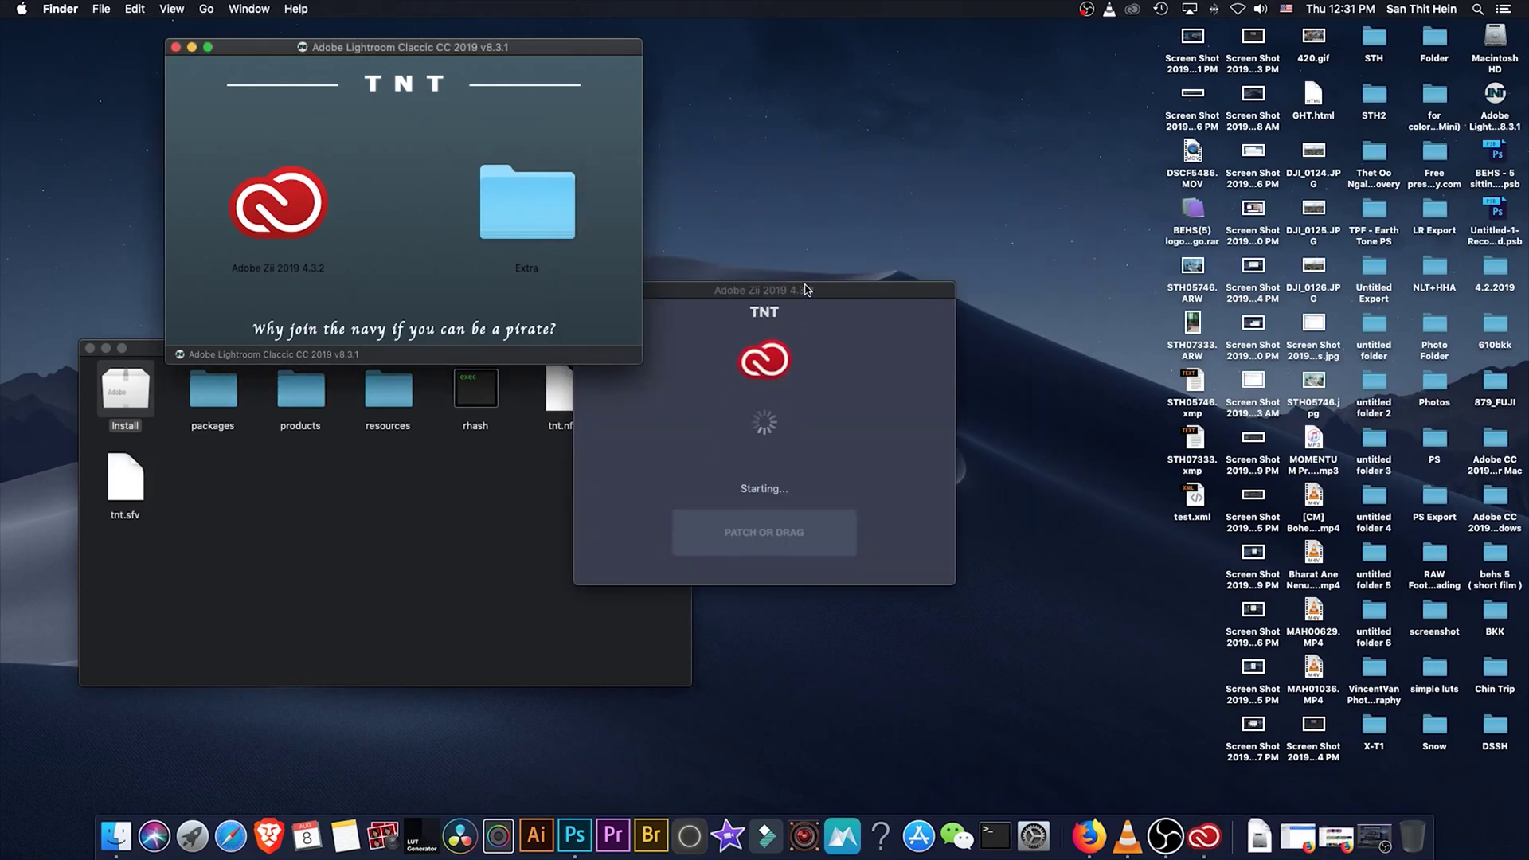
drag(808, 288, 999, 269)
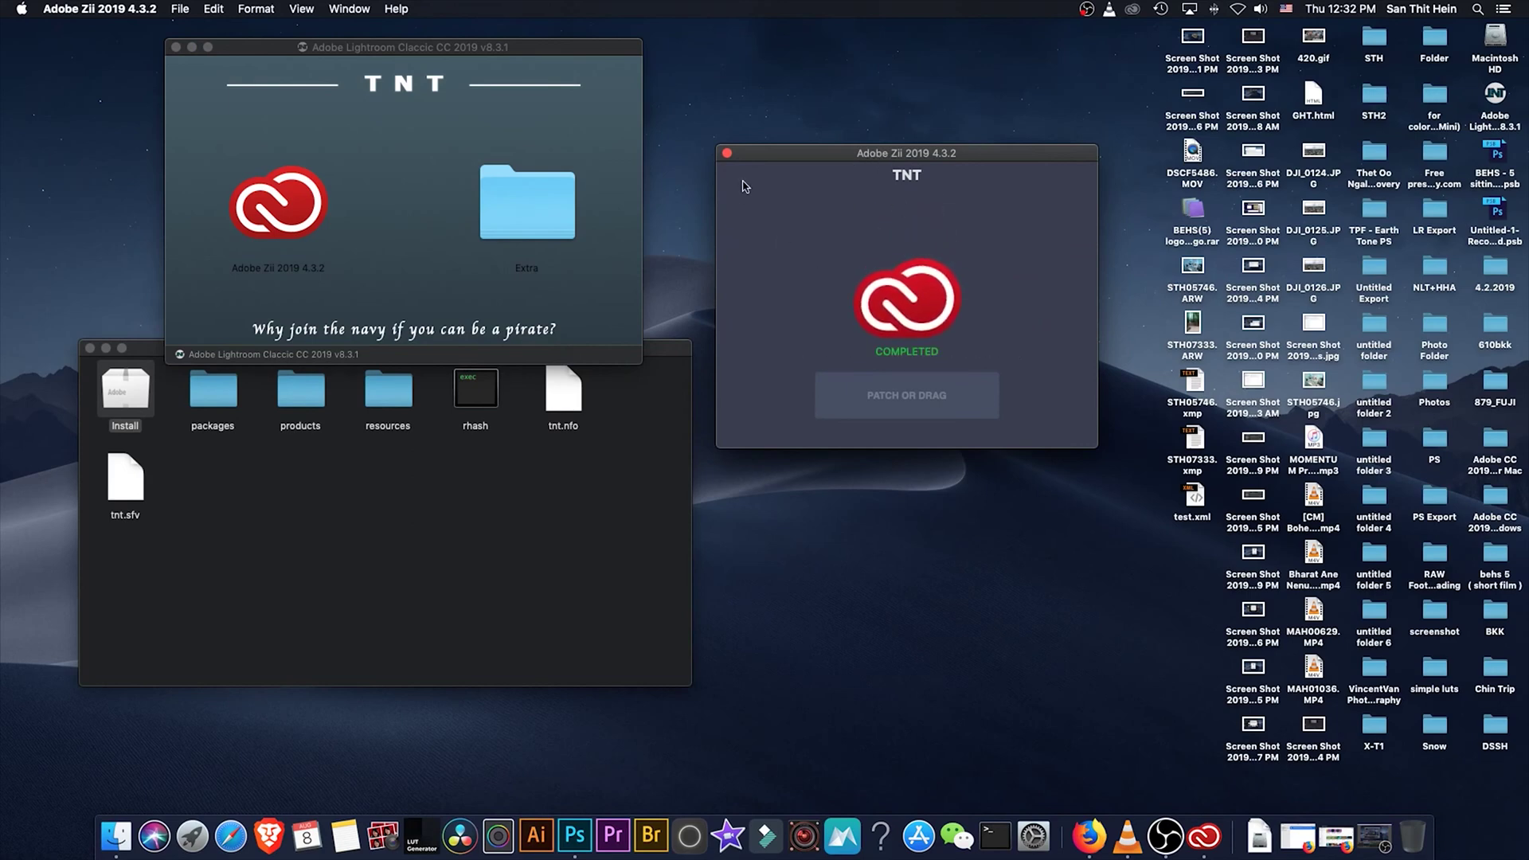
click(727, 155)
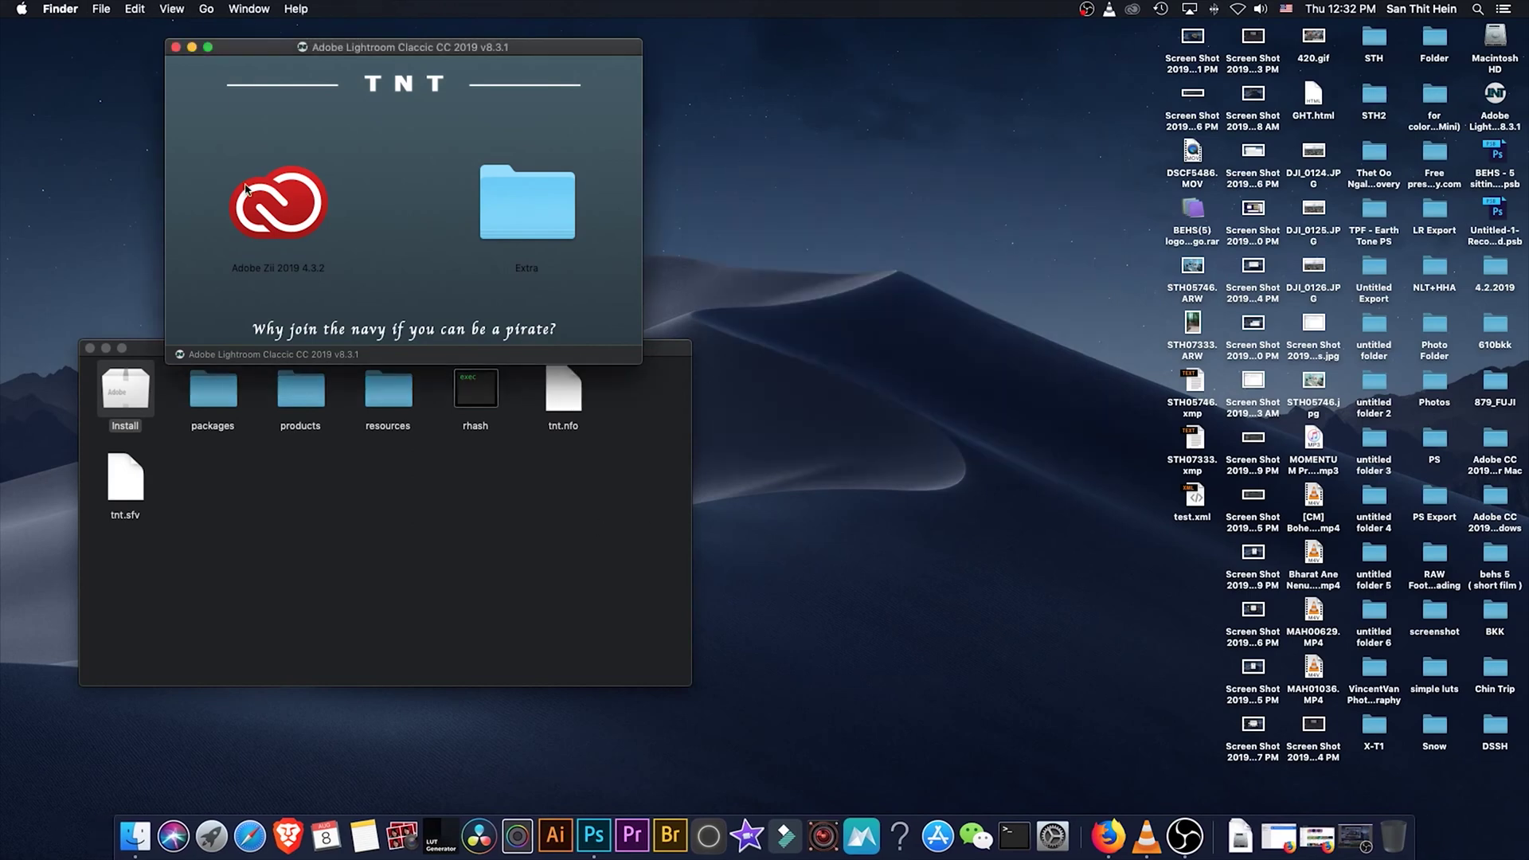
Close the TNT and Extra windows and eject the Lightroom disk image.
click(175, 47)
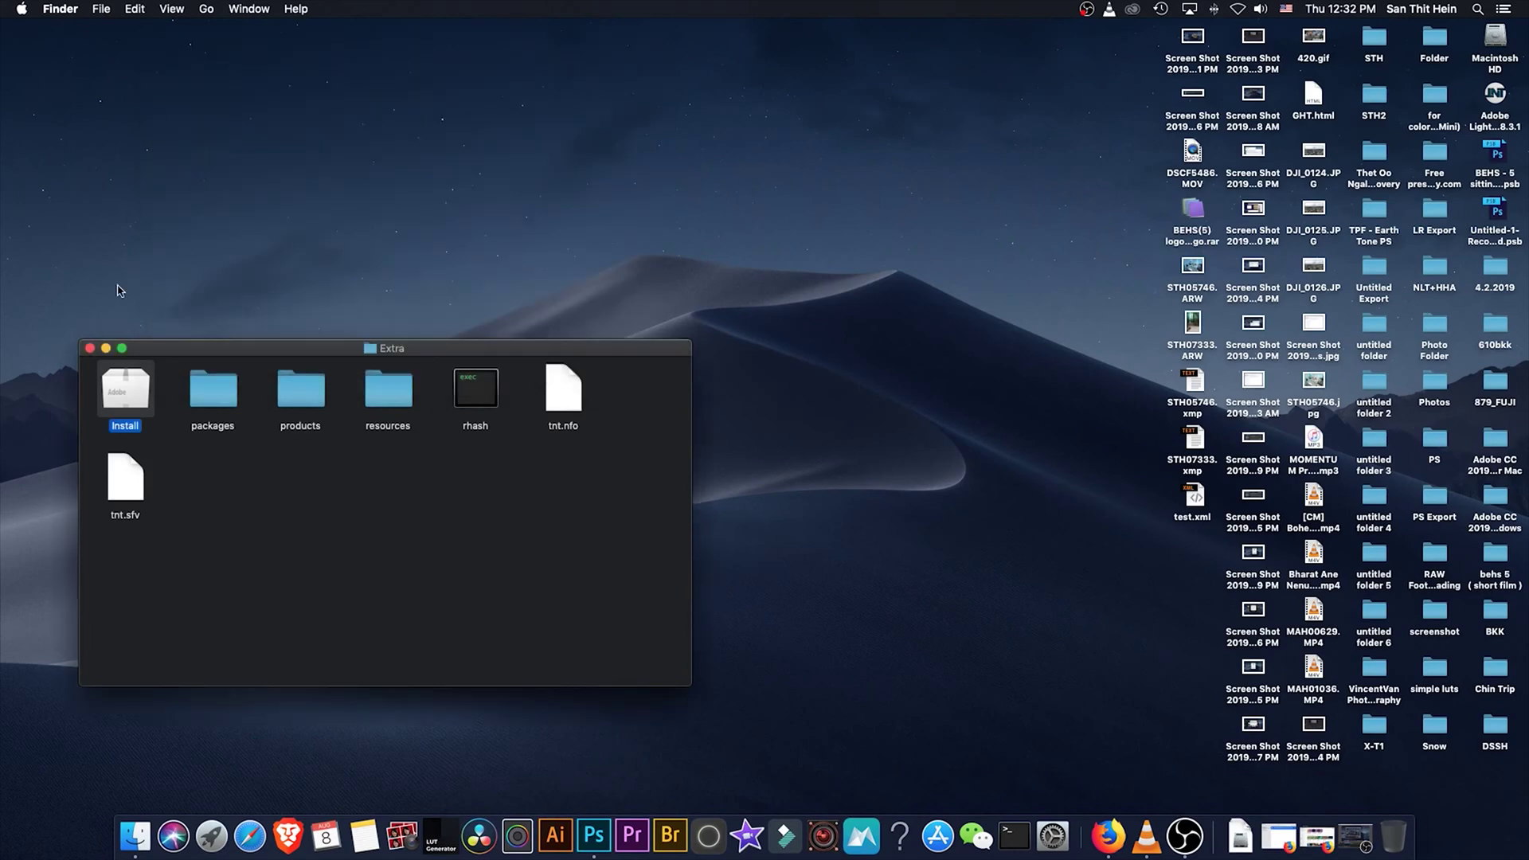
click(90, 348)
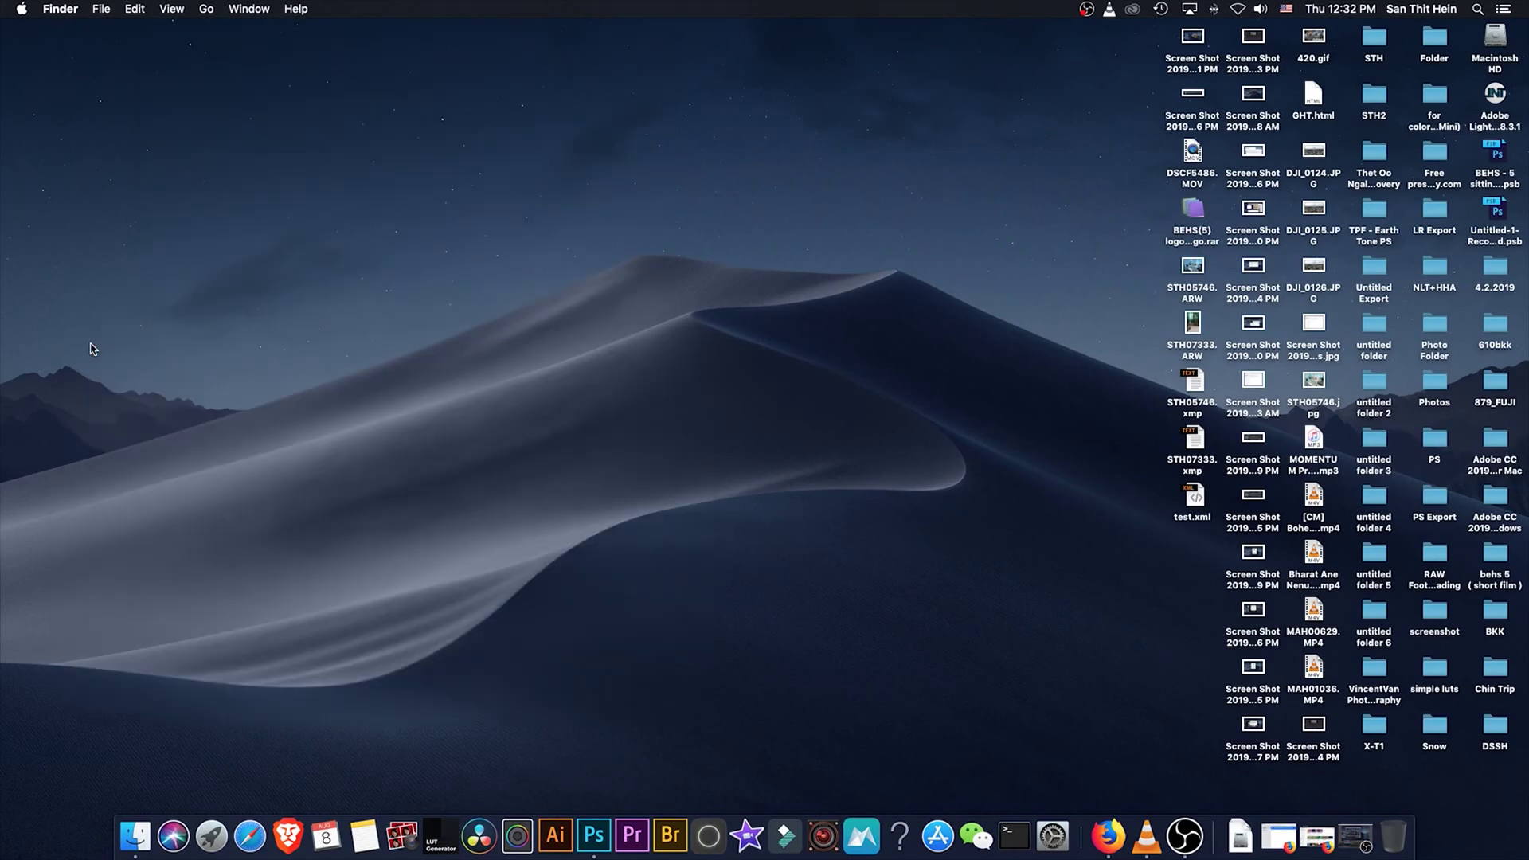
click(1488, 95)
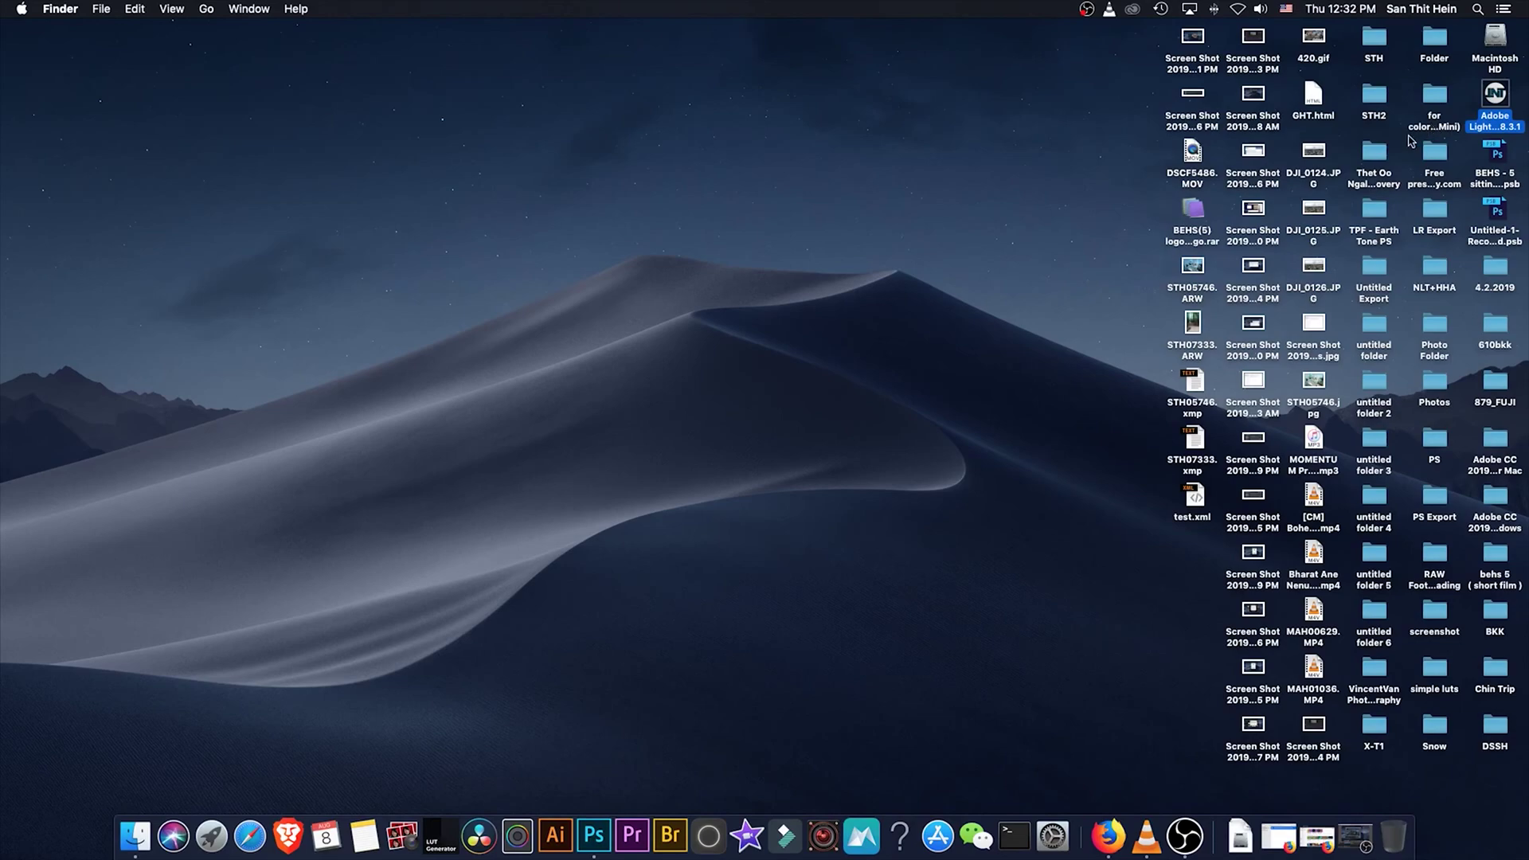
right_click(1486, 94)
Launch Adobe Lightroom Classic from Launchpad.
key(F4)
scroll(727, 594, up, 2)
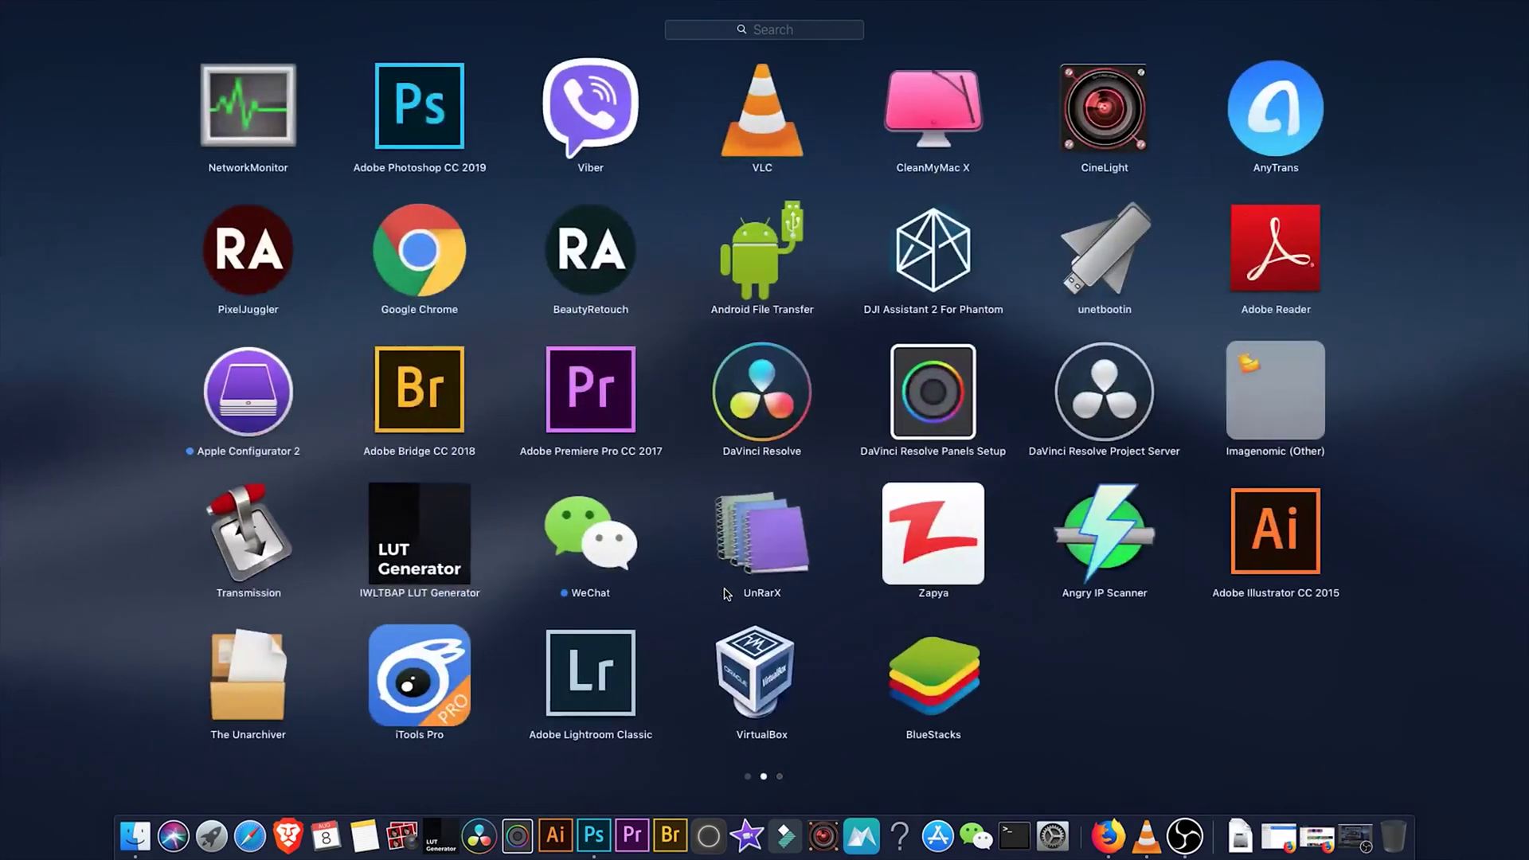
click(593, 687)
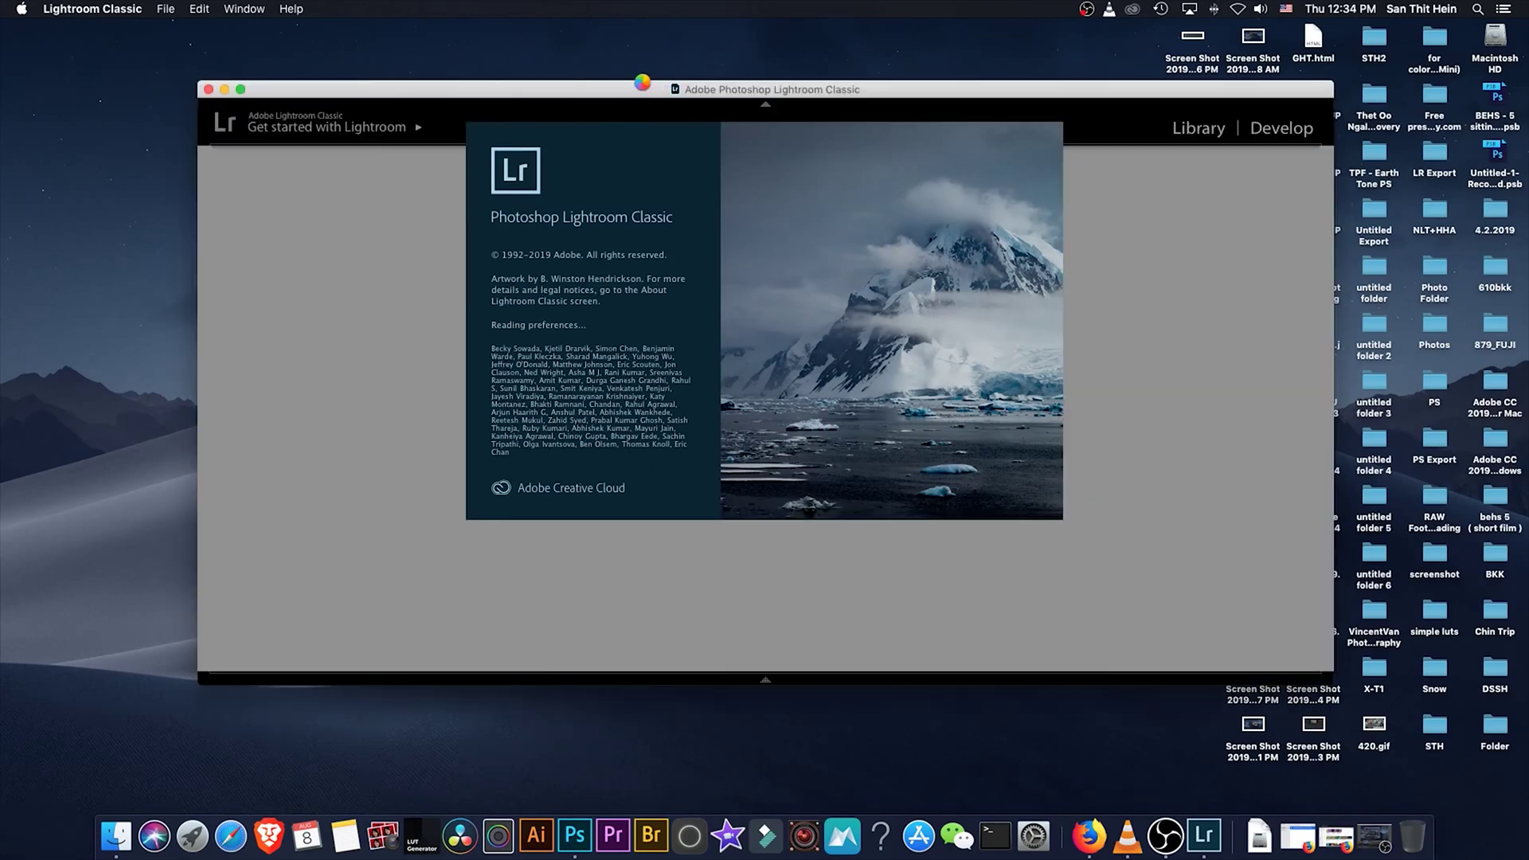
Show About Lightroom Classic, confirming version 8.3.1 Release with Camera Raw 11.3.
drag(629, 87, 614, 119)
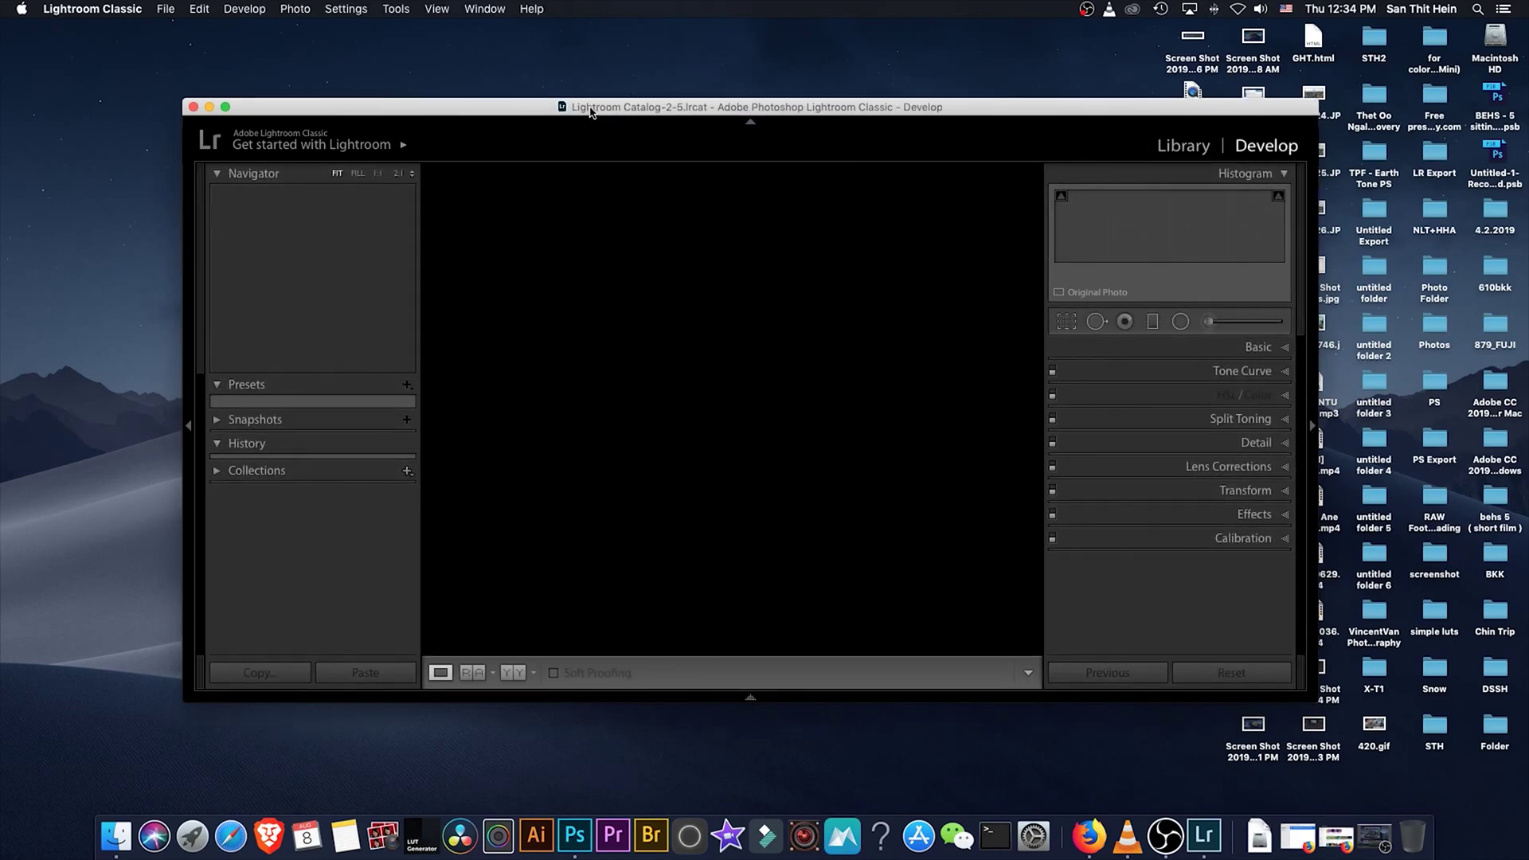
drag(591, 112, 602, 87)
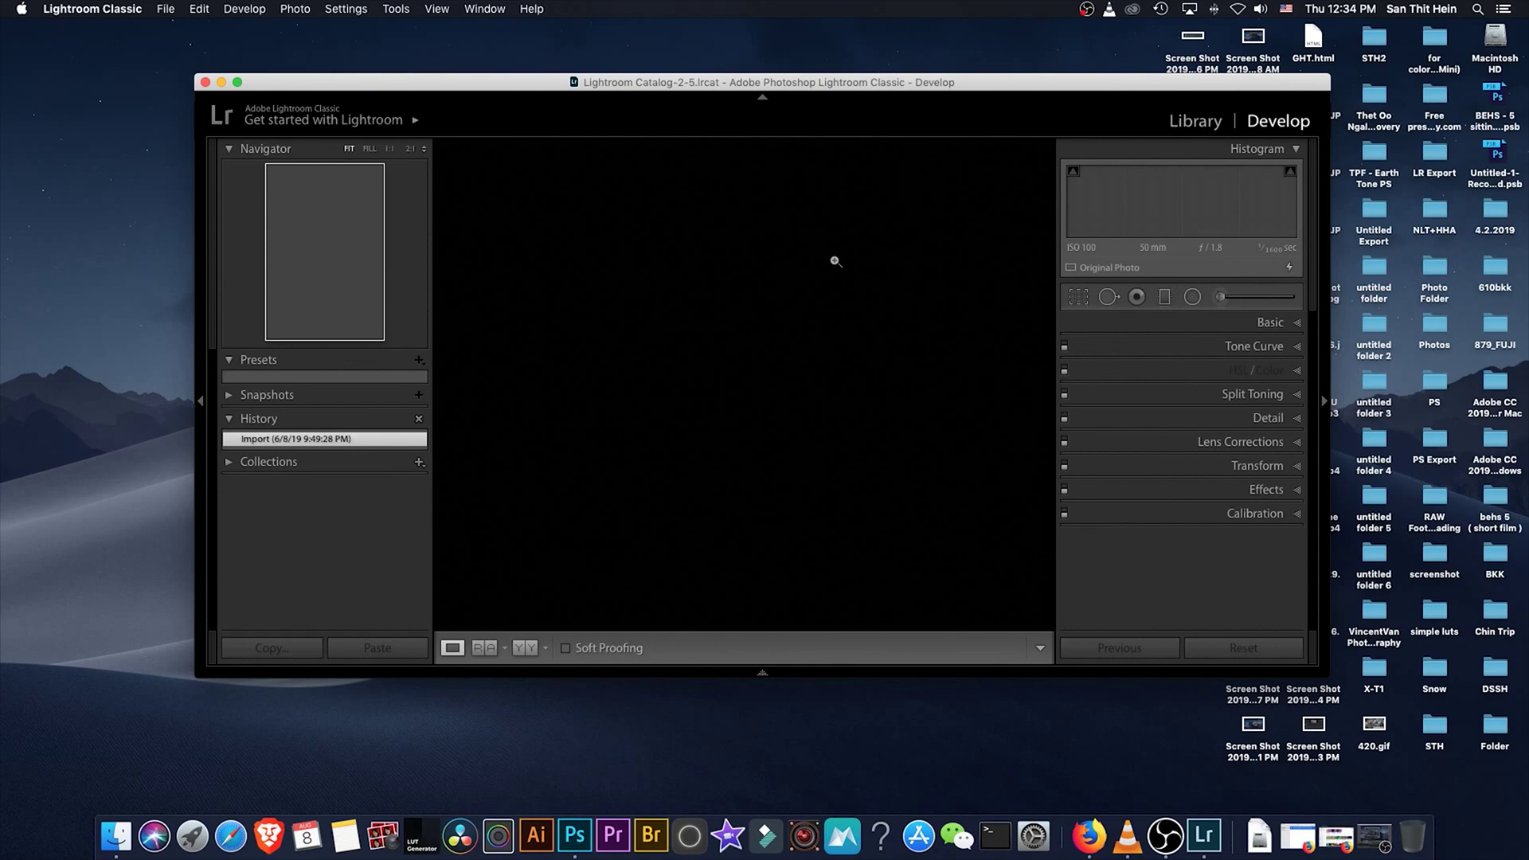
drag(473, 85, 443, 84)
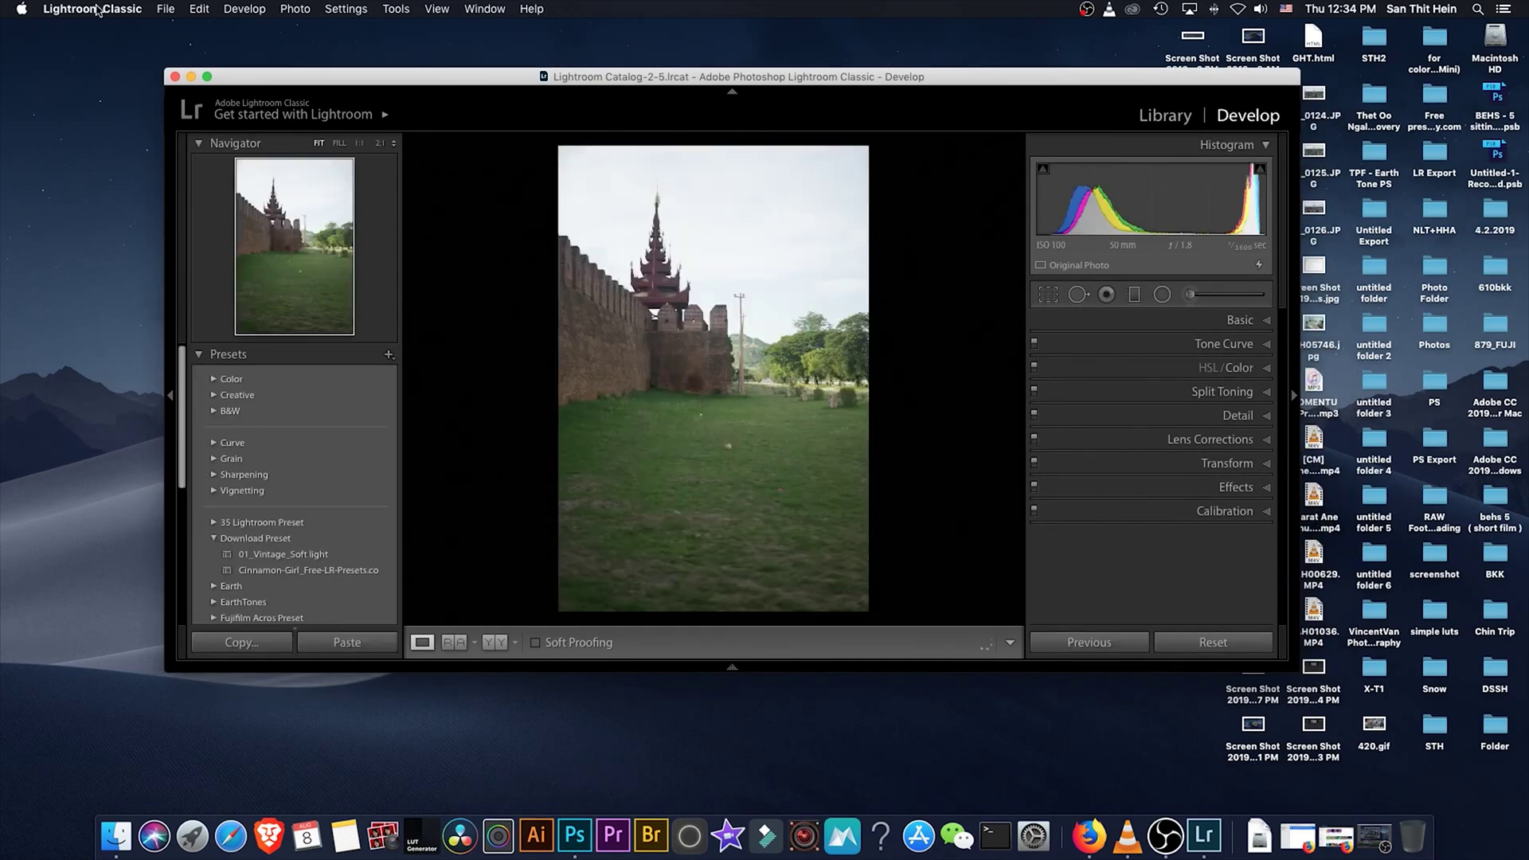
click(97, 12)
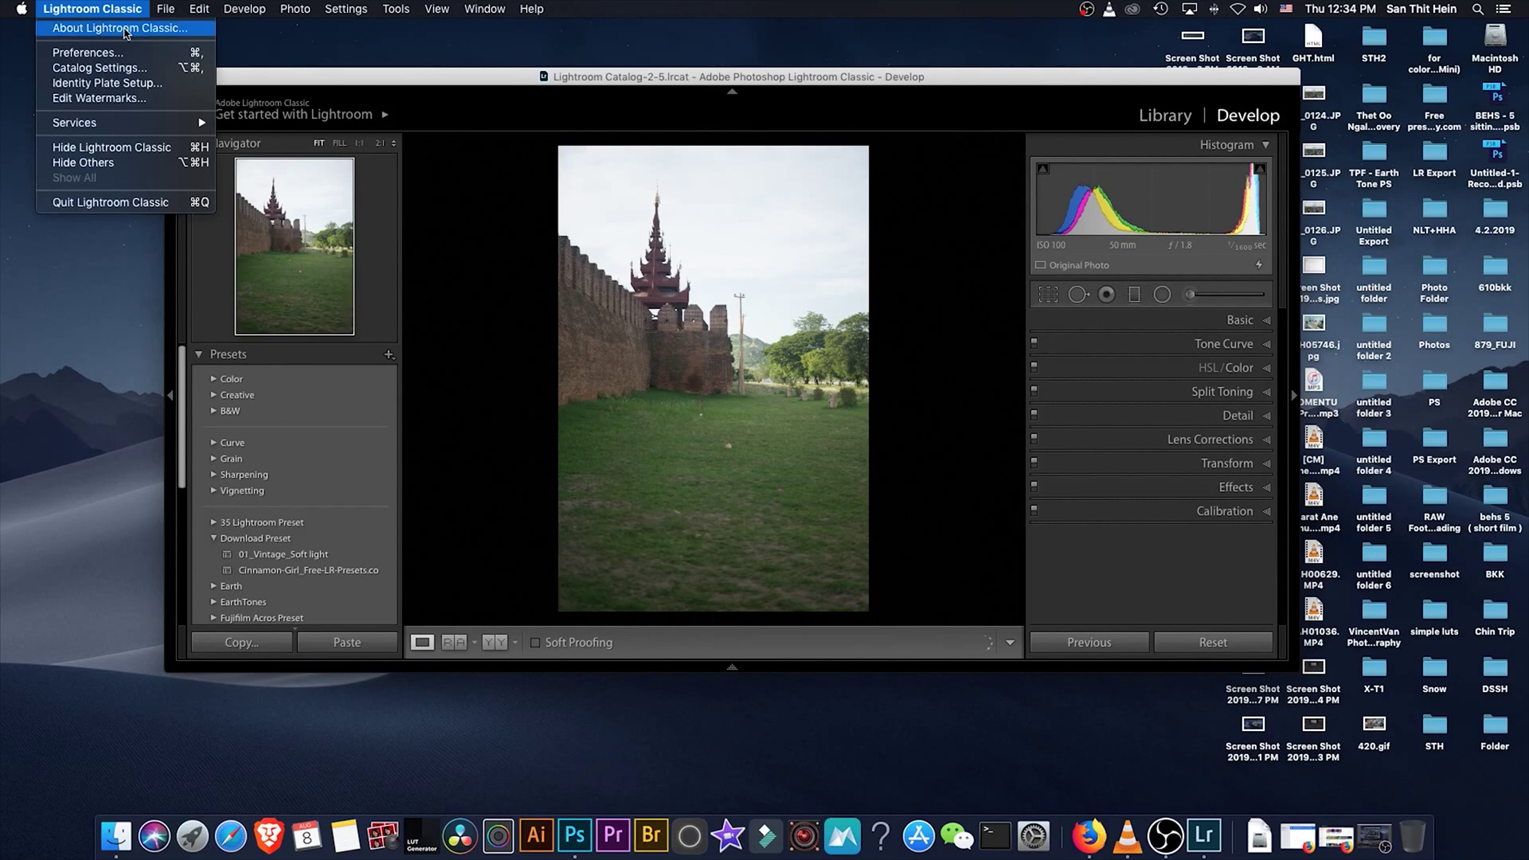
click(125, 29)
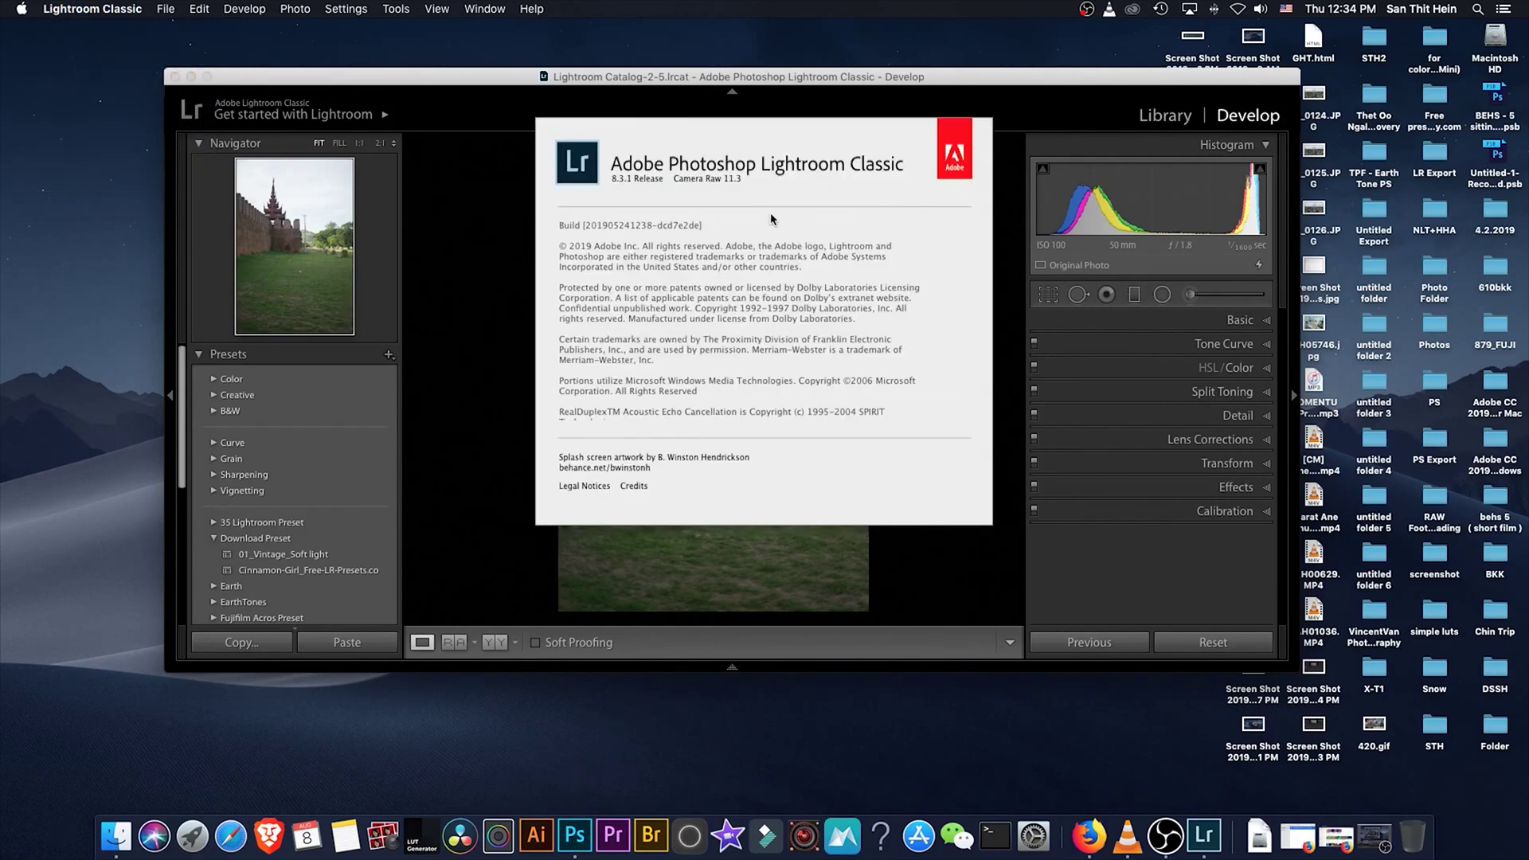